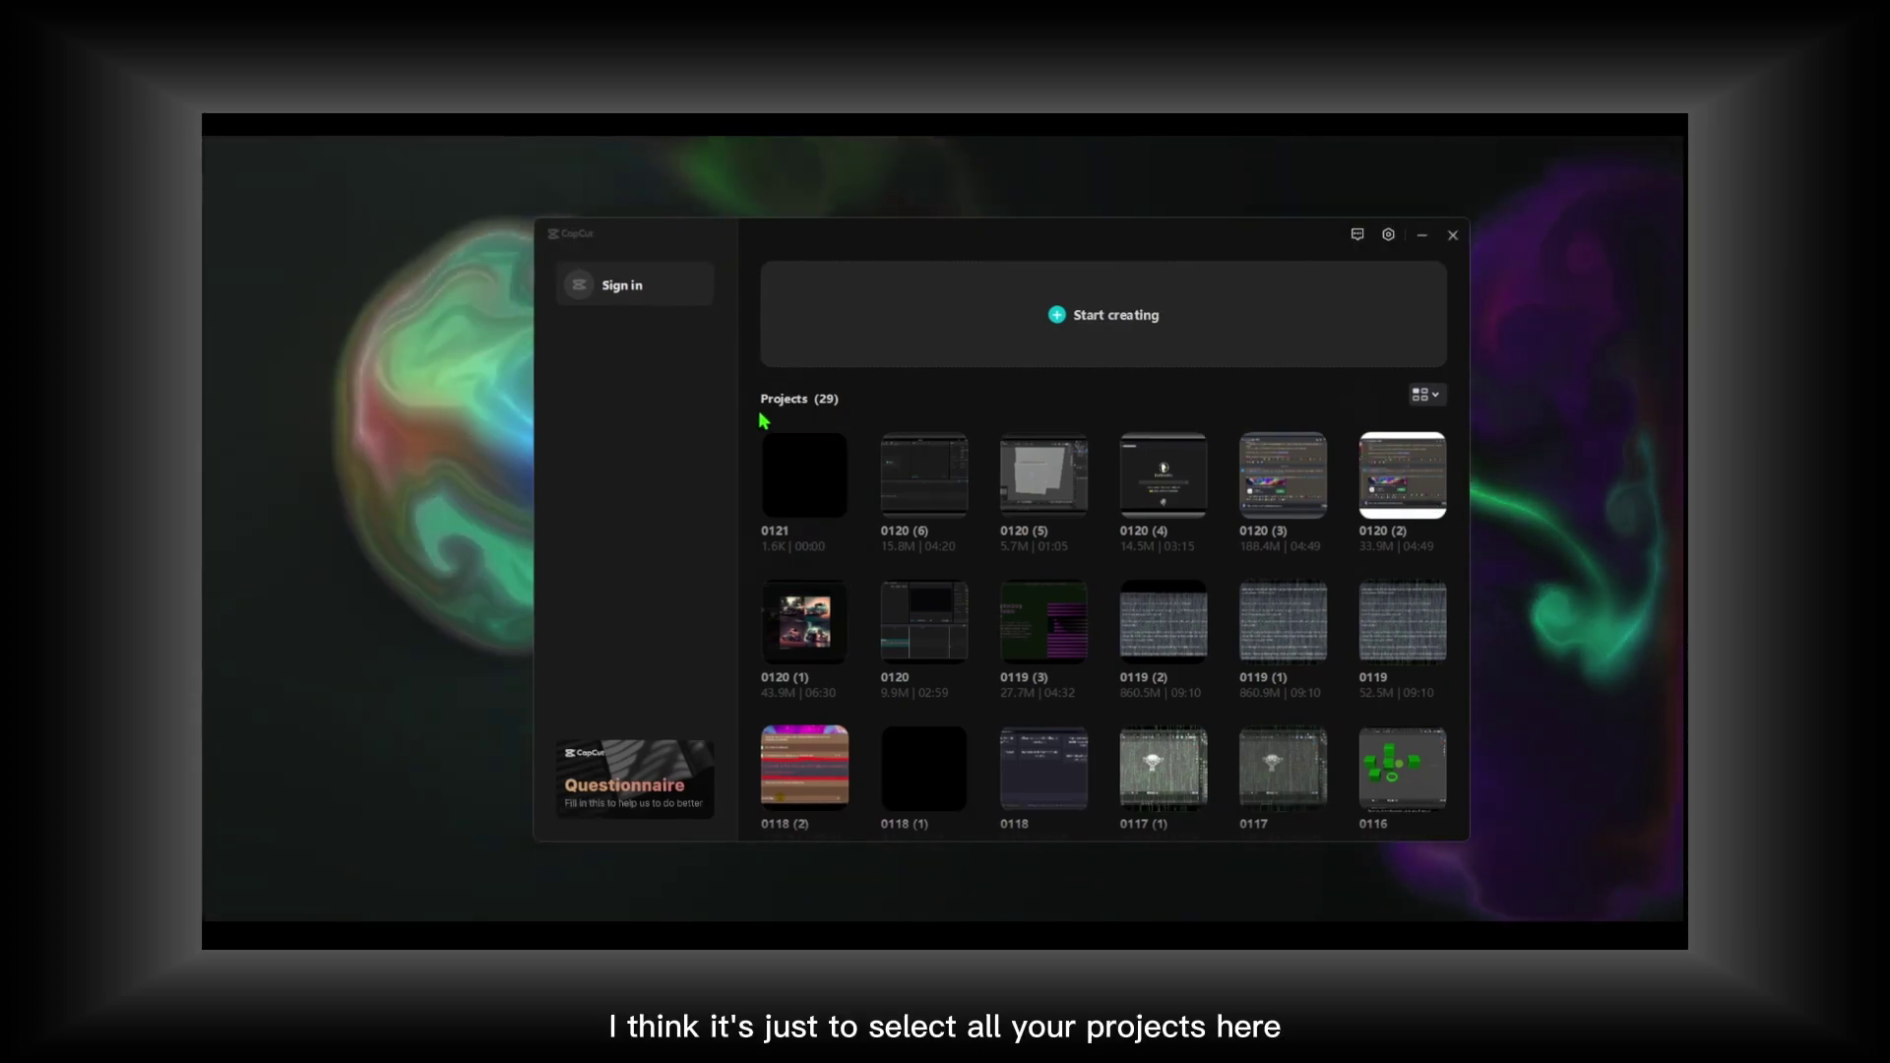
Select 12 old projects in the grid and delete them
drag(764, 423, 1398, 792)
scroll(1277, 669, down, 3)
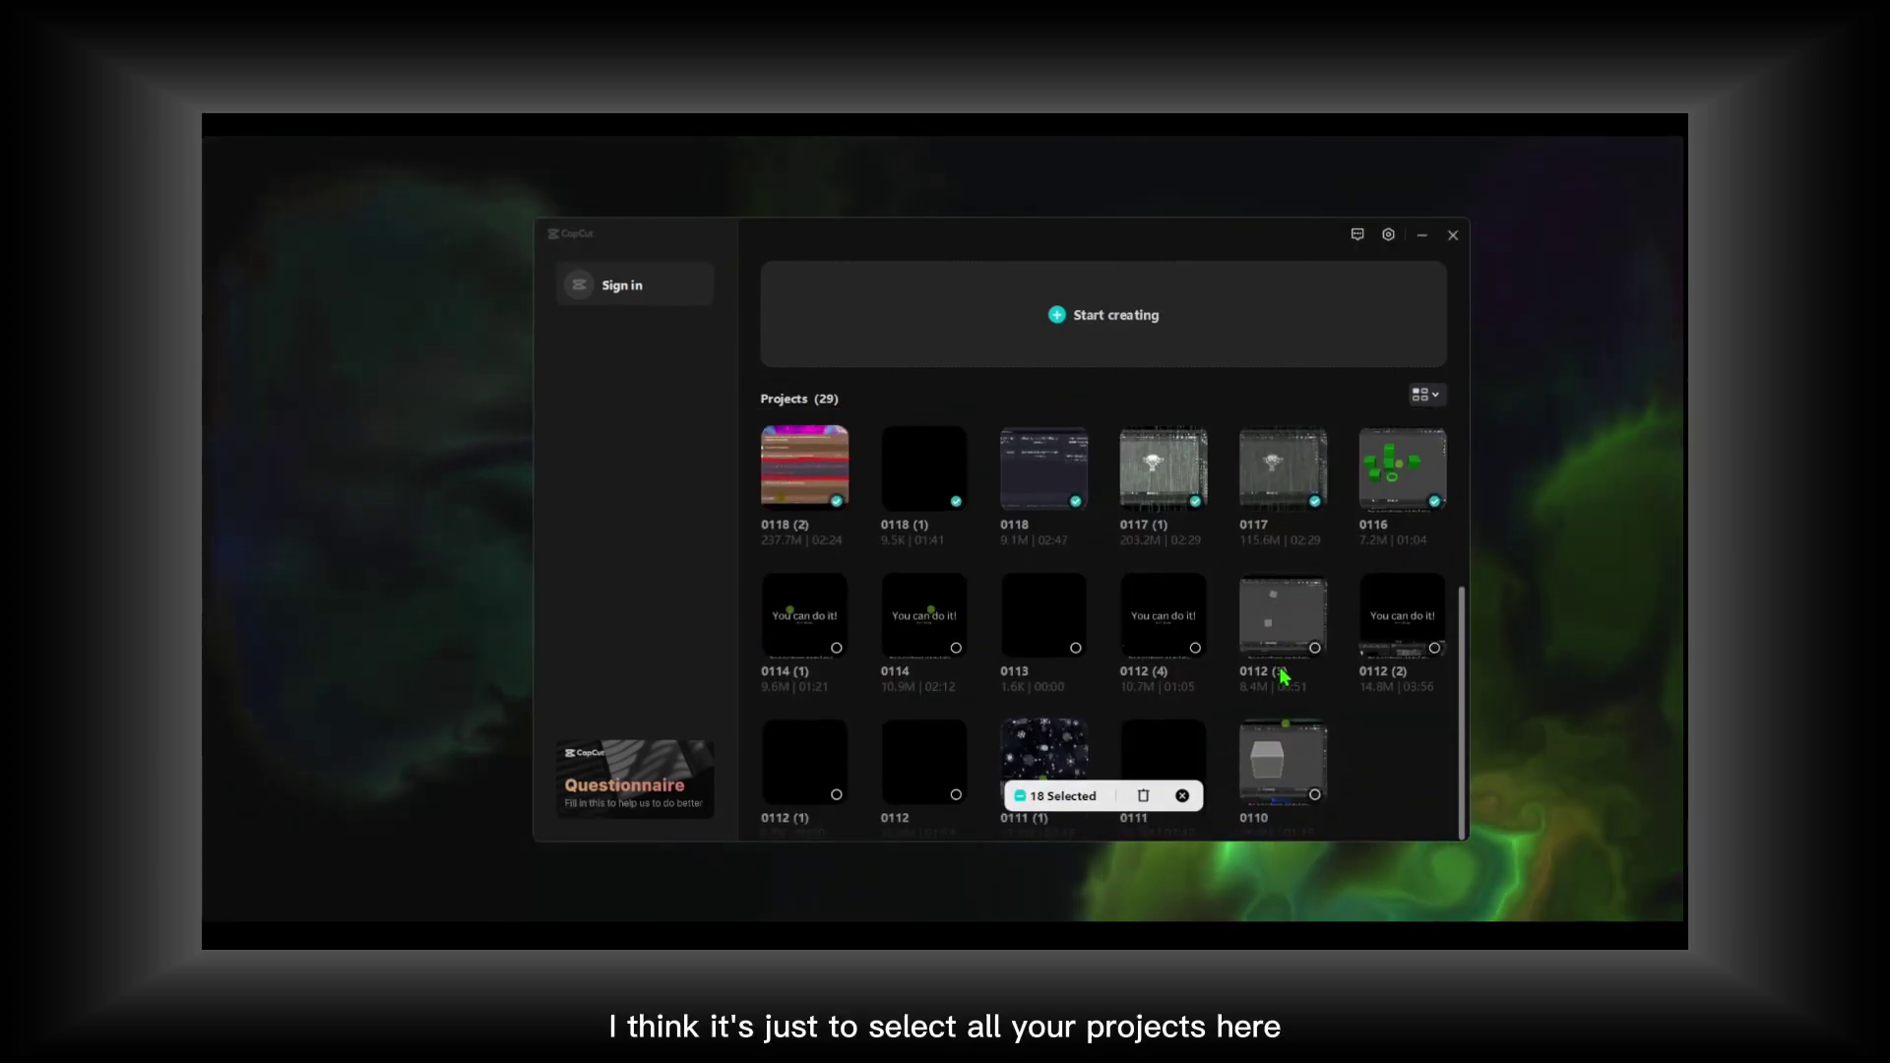
drag(1004, 591, 773, 443)
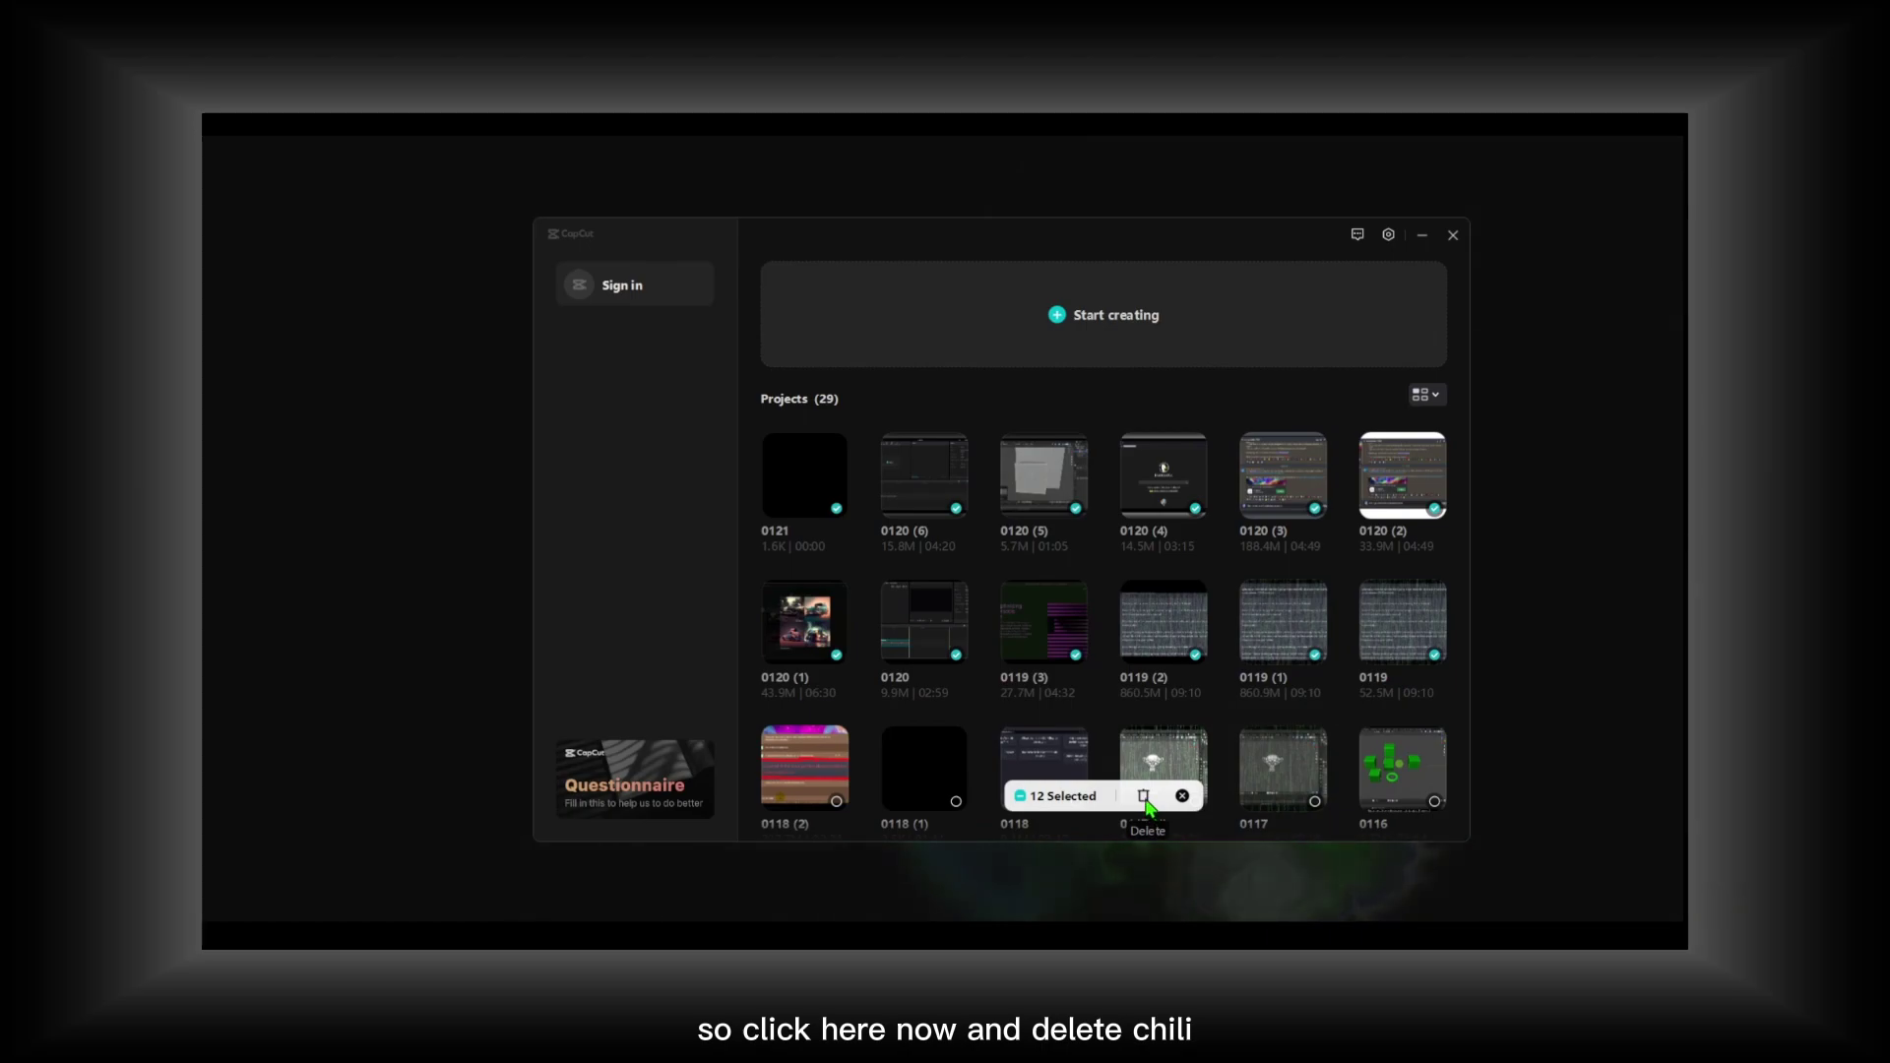
click(1066, 372)
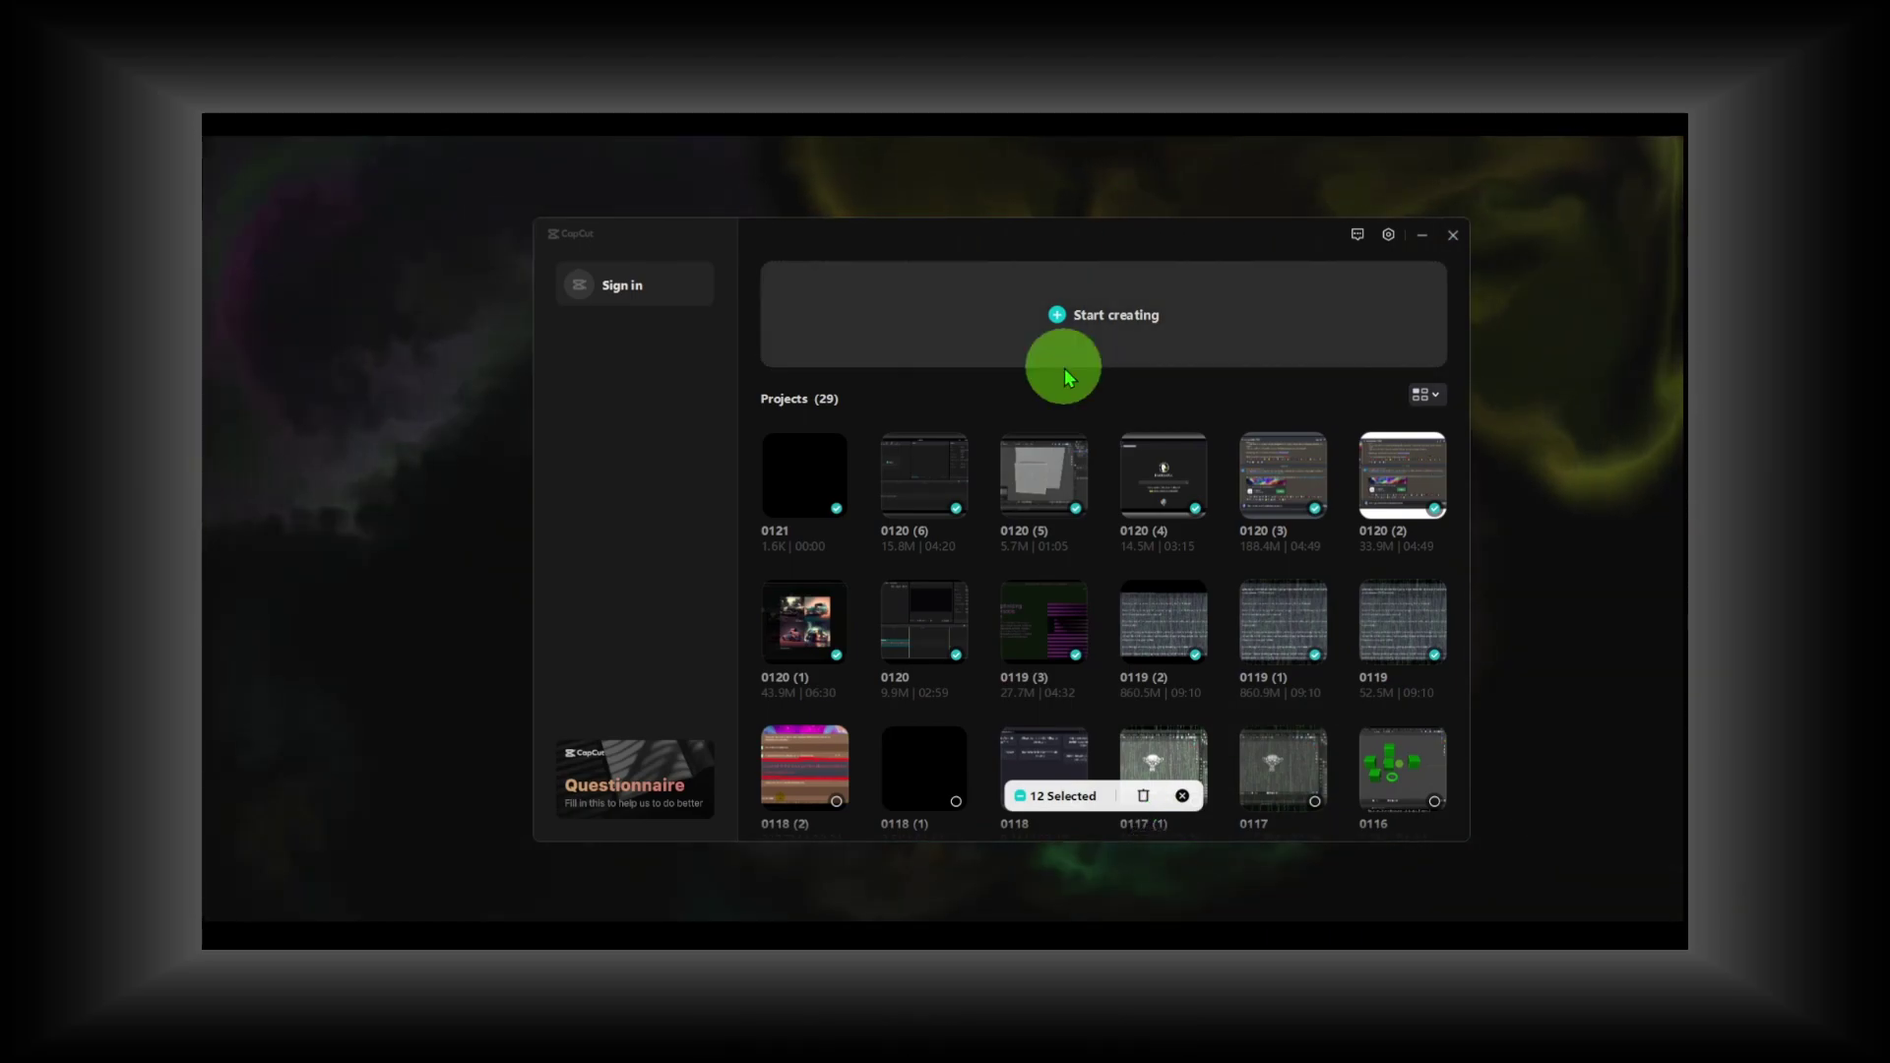
click(1144, 798)
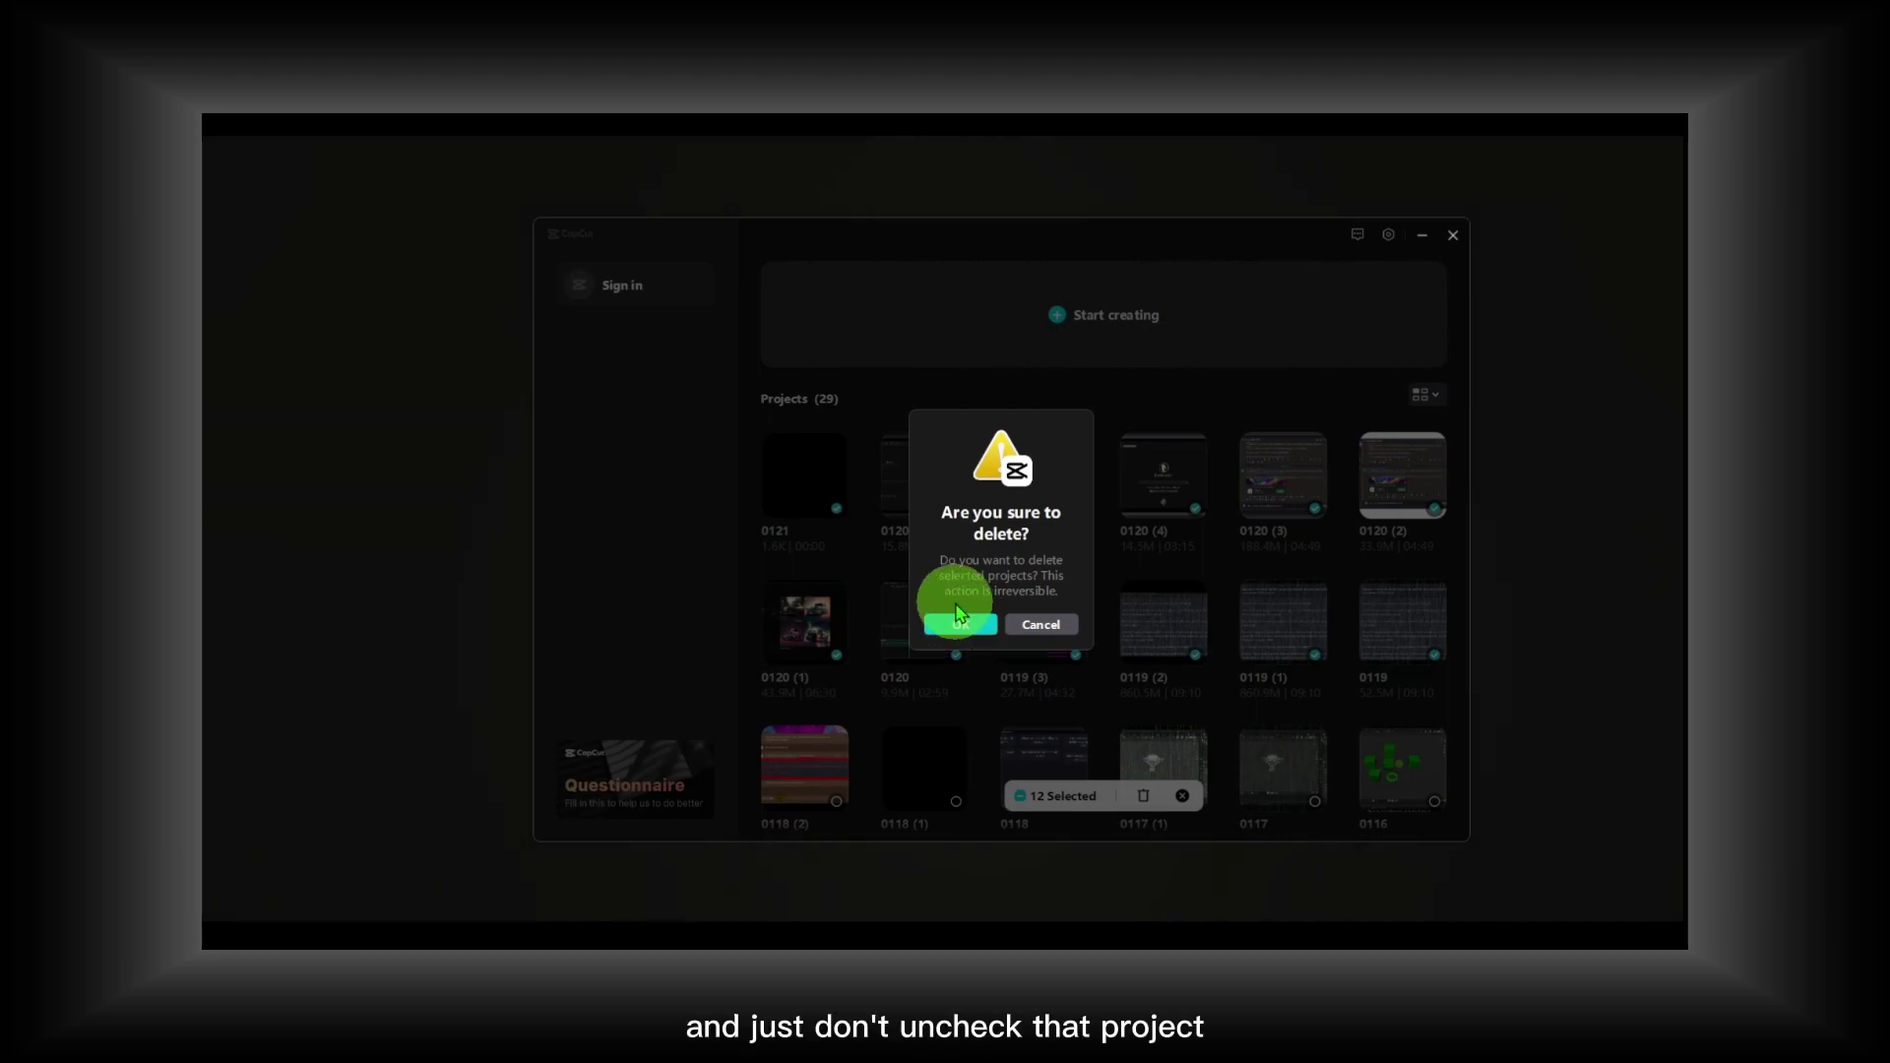
click(1029, 624)
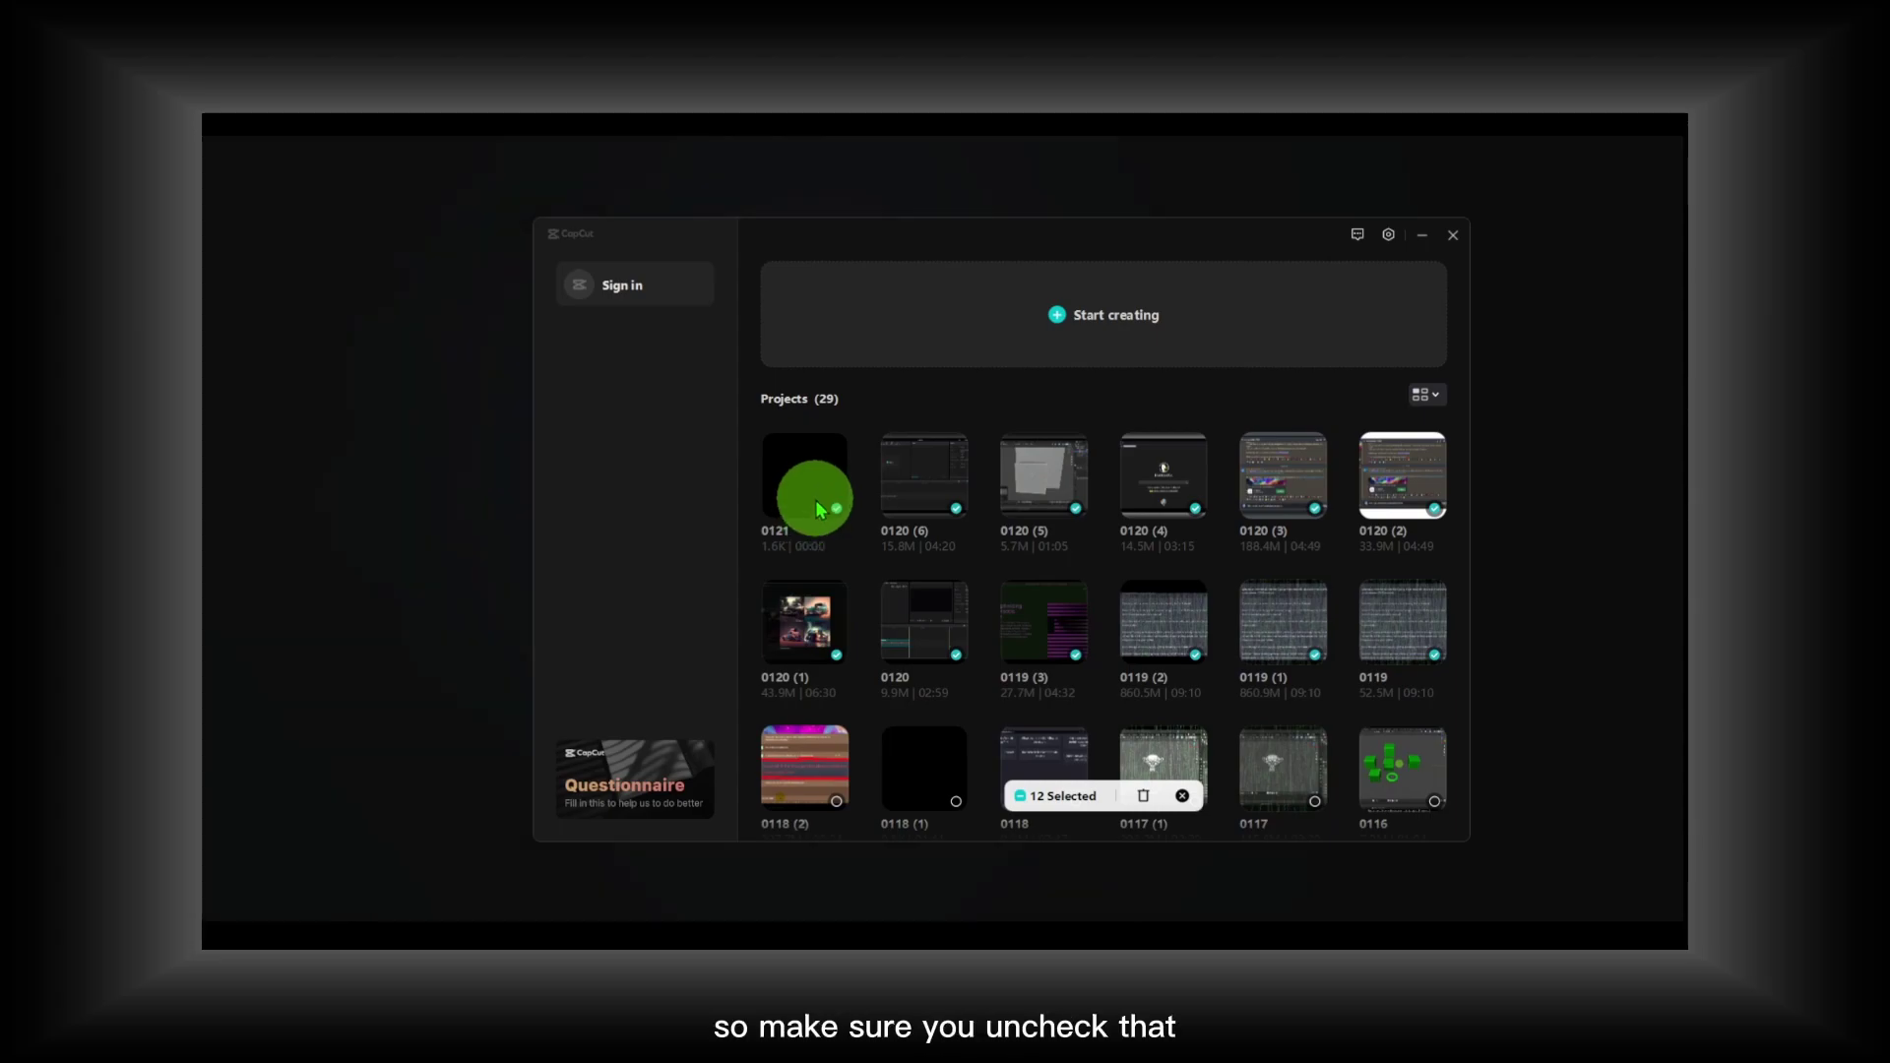
click(1143, 796)
click(982, 634)
Delete all 17 remaining projects and start a new empty project named 0121
click(1315, 803)
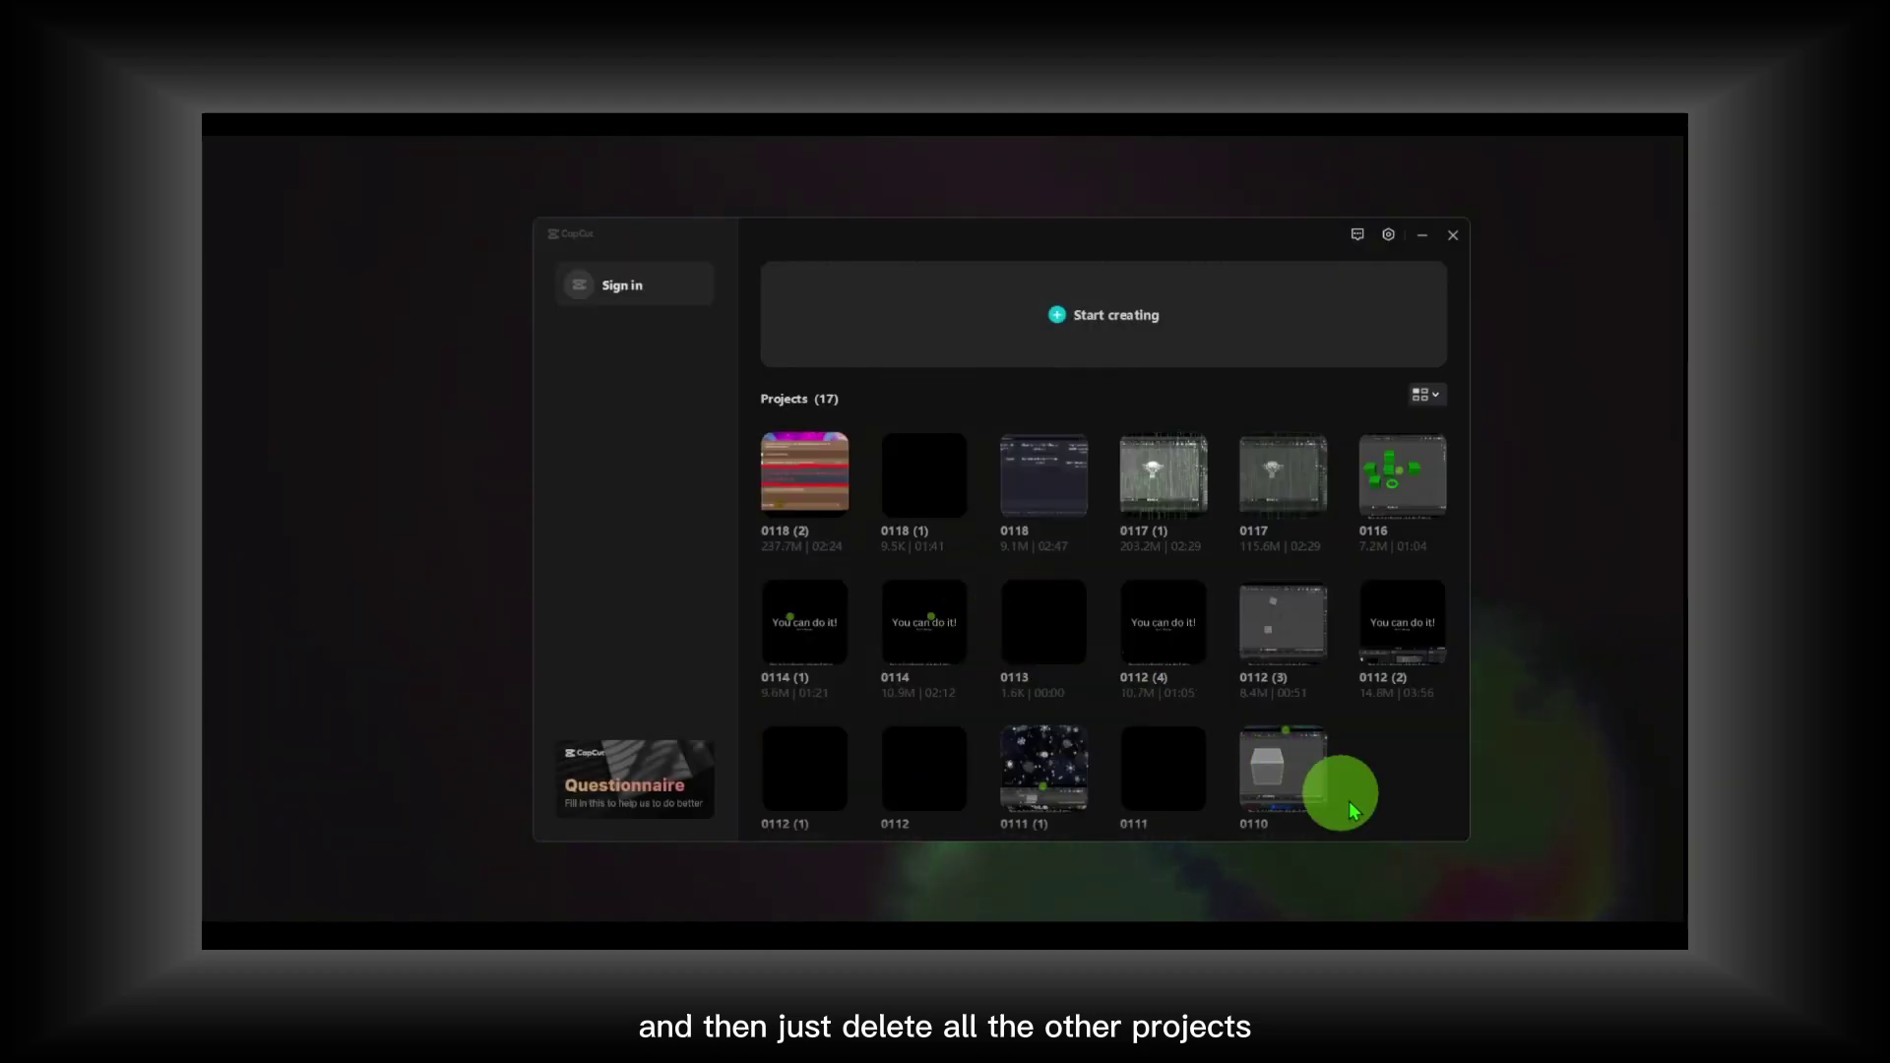
click(1062, 794)
click(1143, 803)
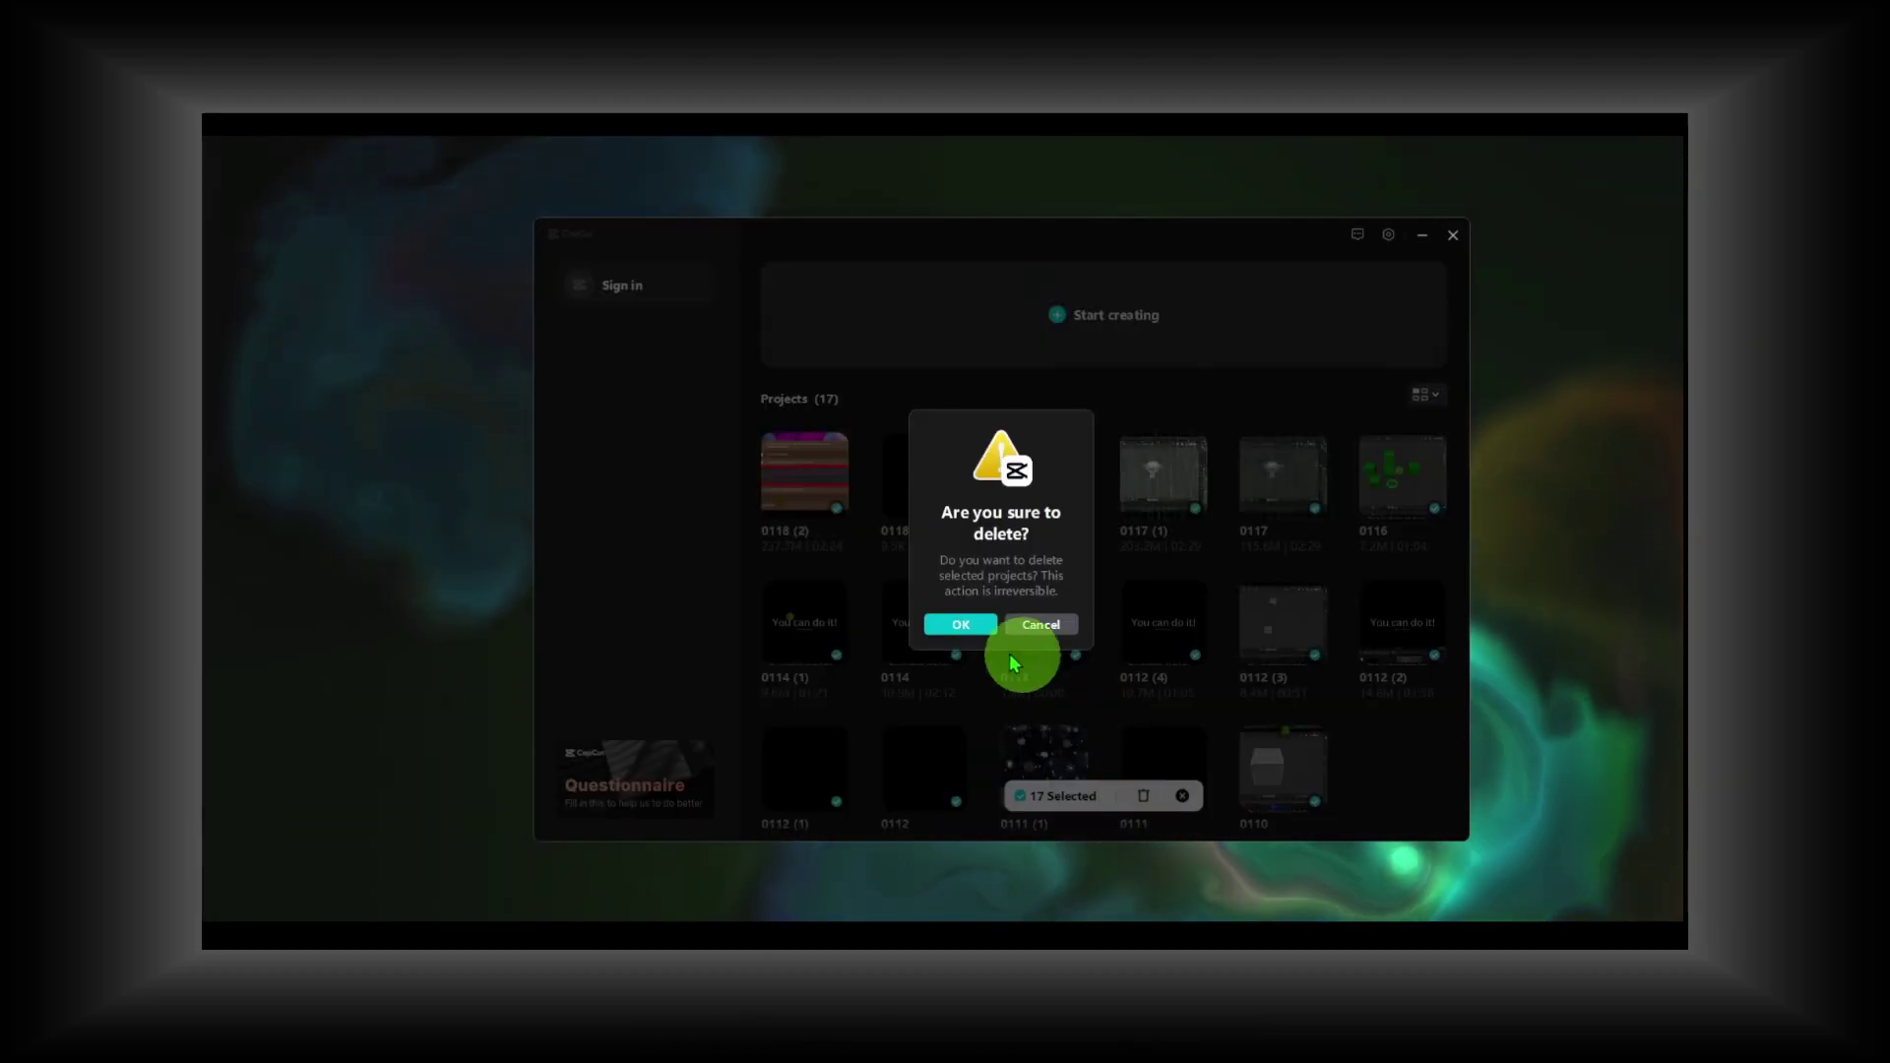
click(960, 630)
click(1071, 345)
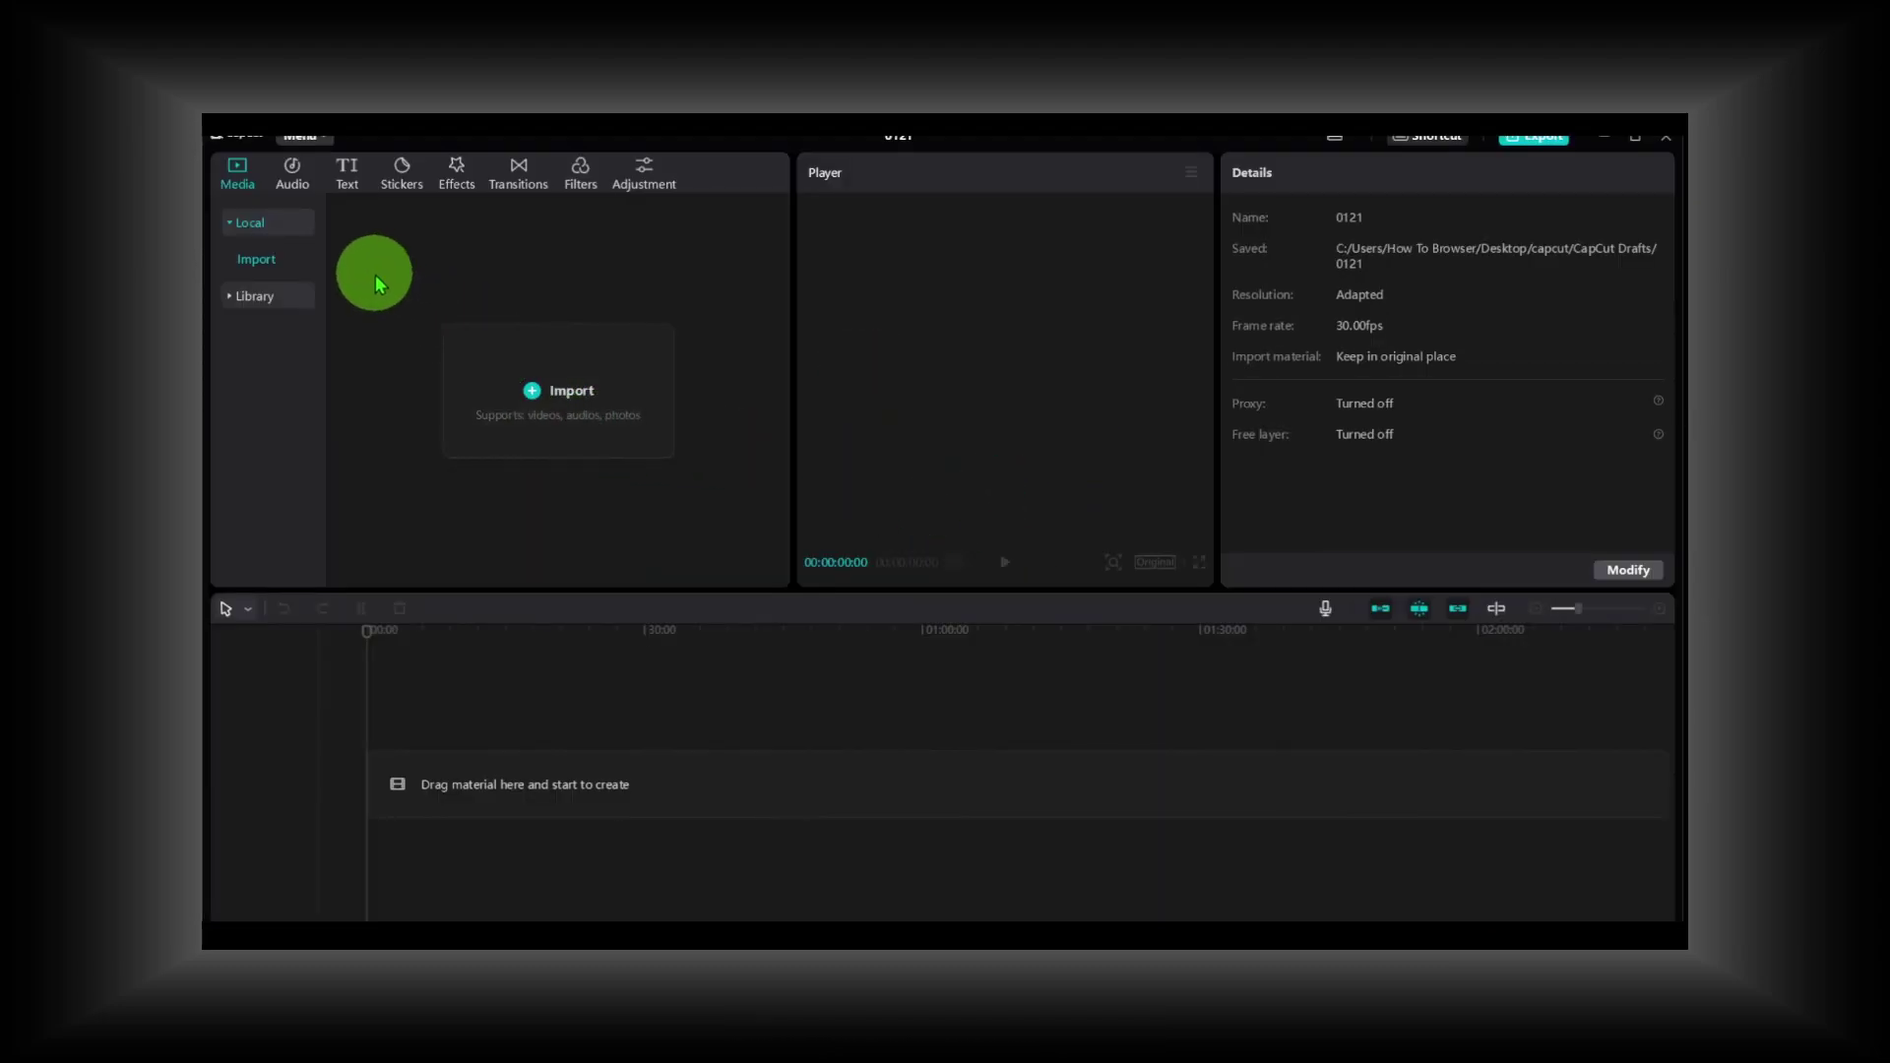
In Performance settings, turn off GPU interface rendering and keep proxy mode on by default
click(302, 148)
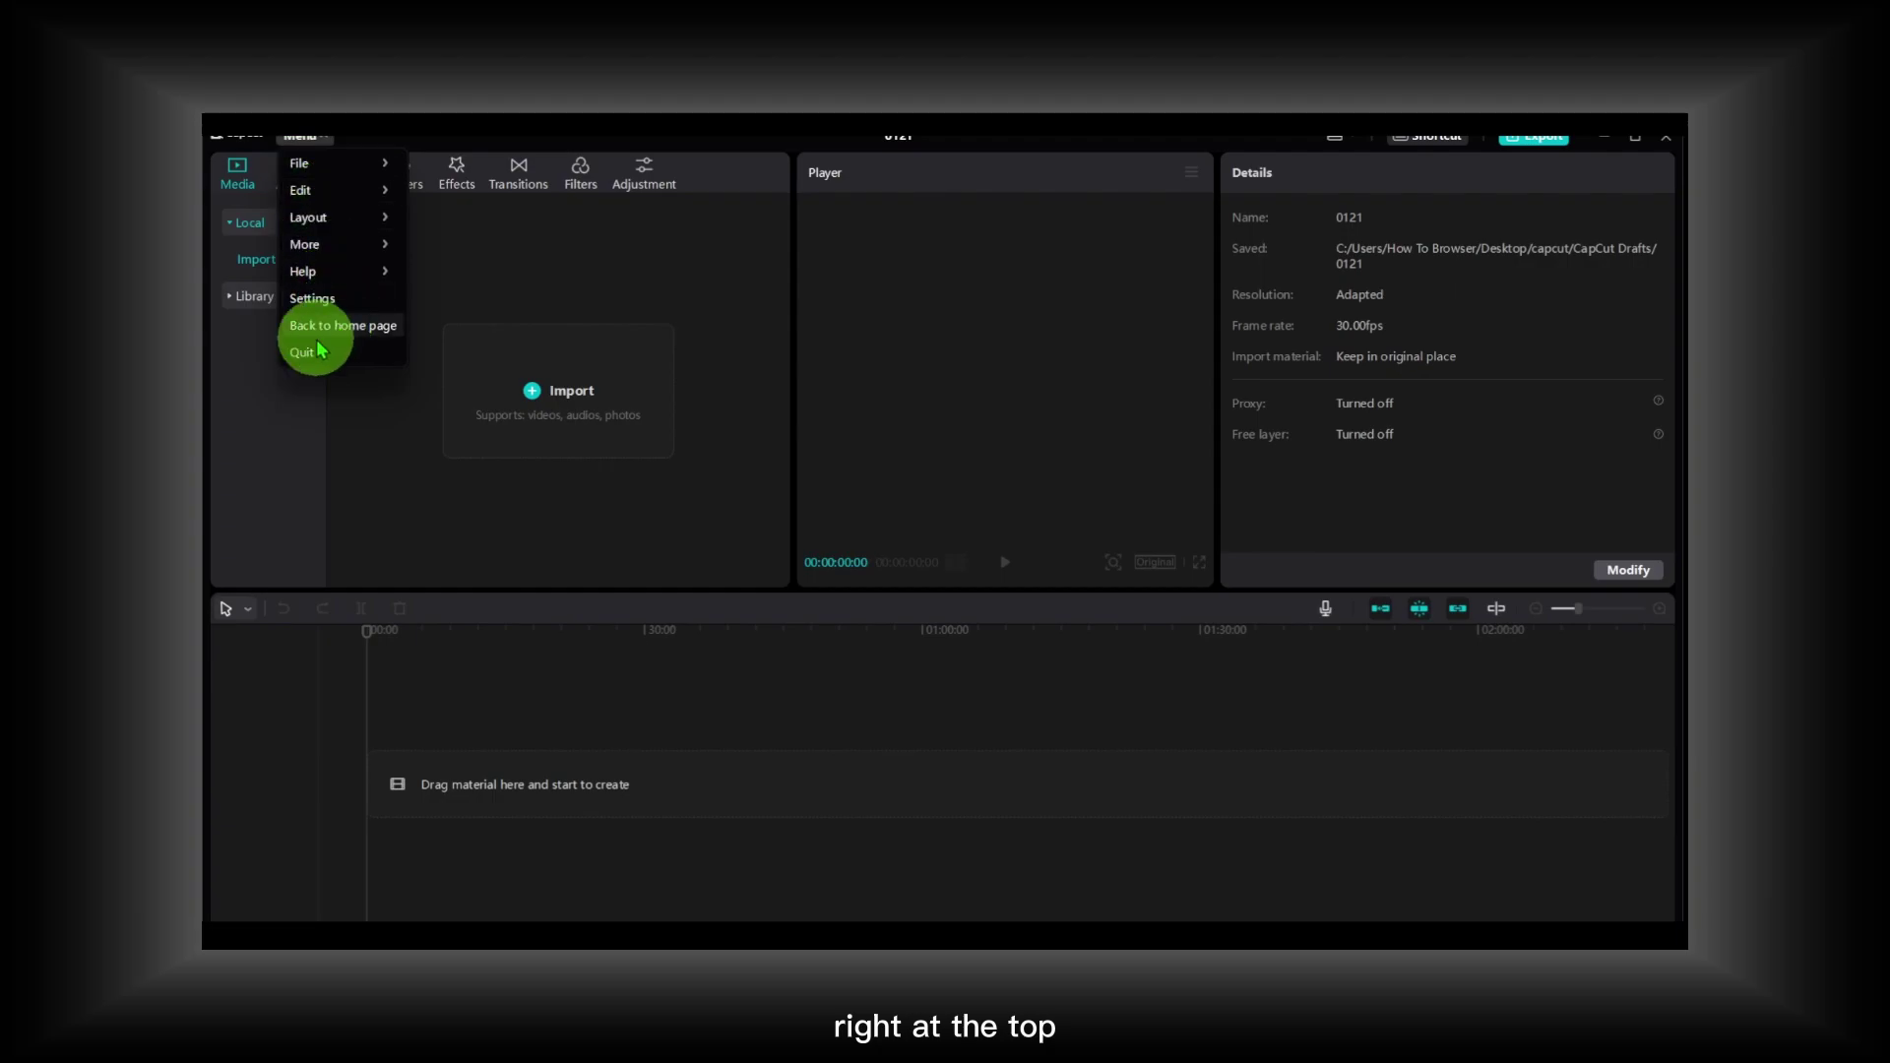
click(312, 298)
click(987, 373)
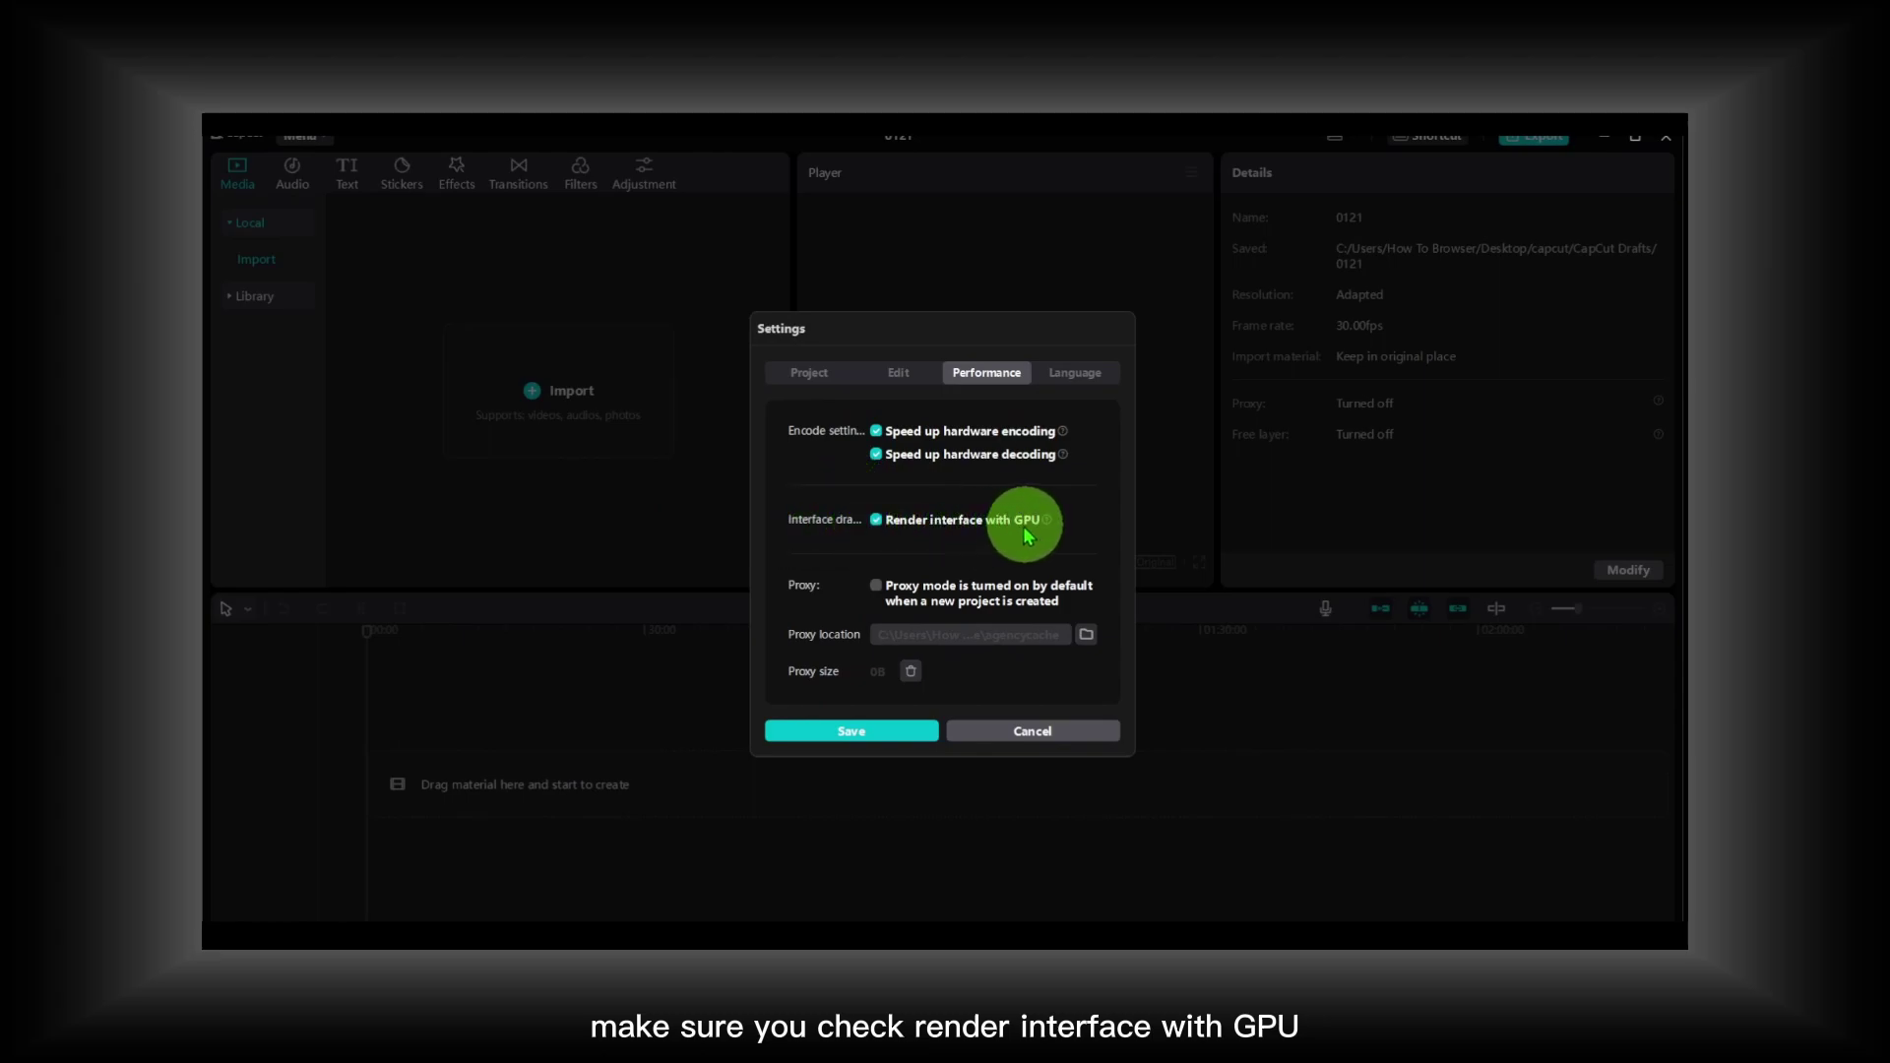
click(875, 519)
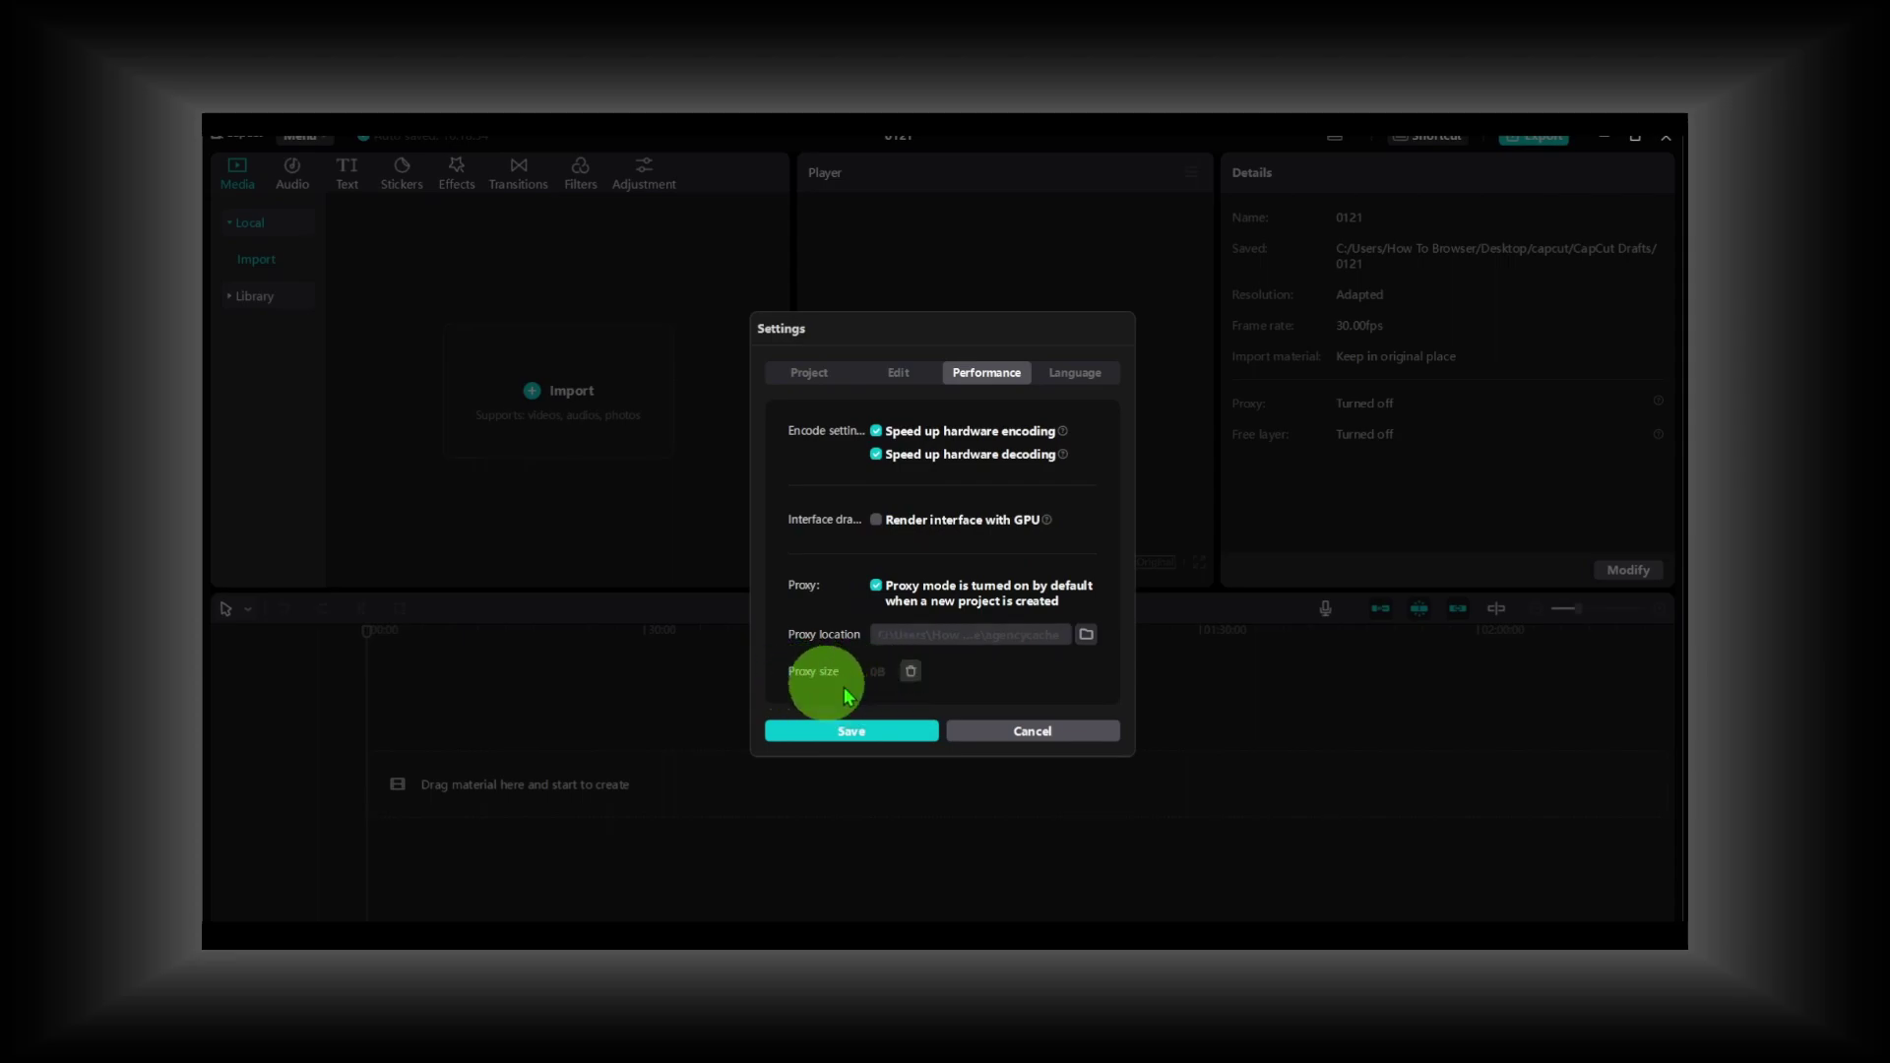
Look through the Language, Edit and Project settings pages
click(1071, 376)
click(1000, 382)
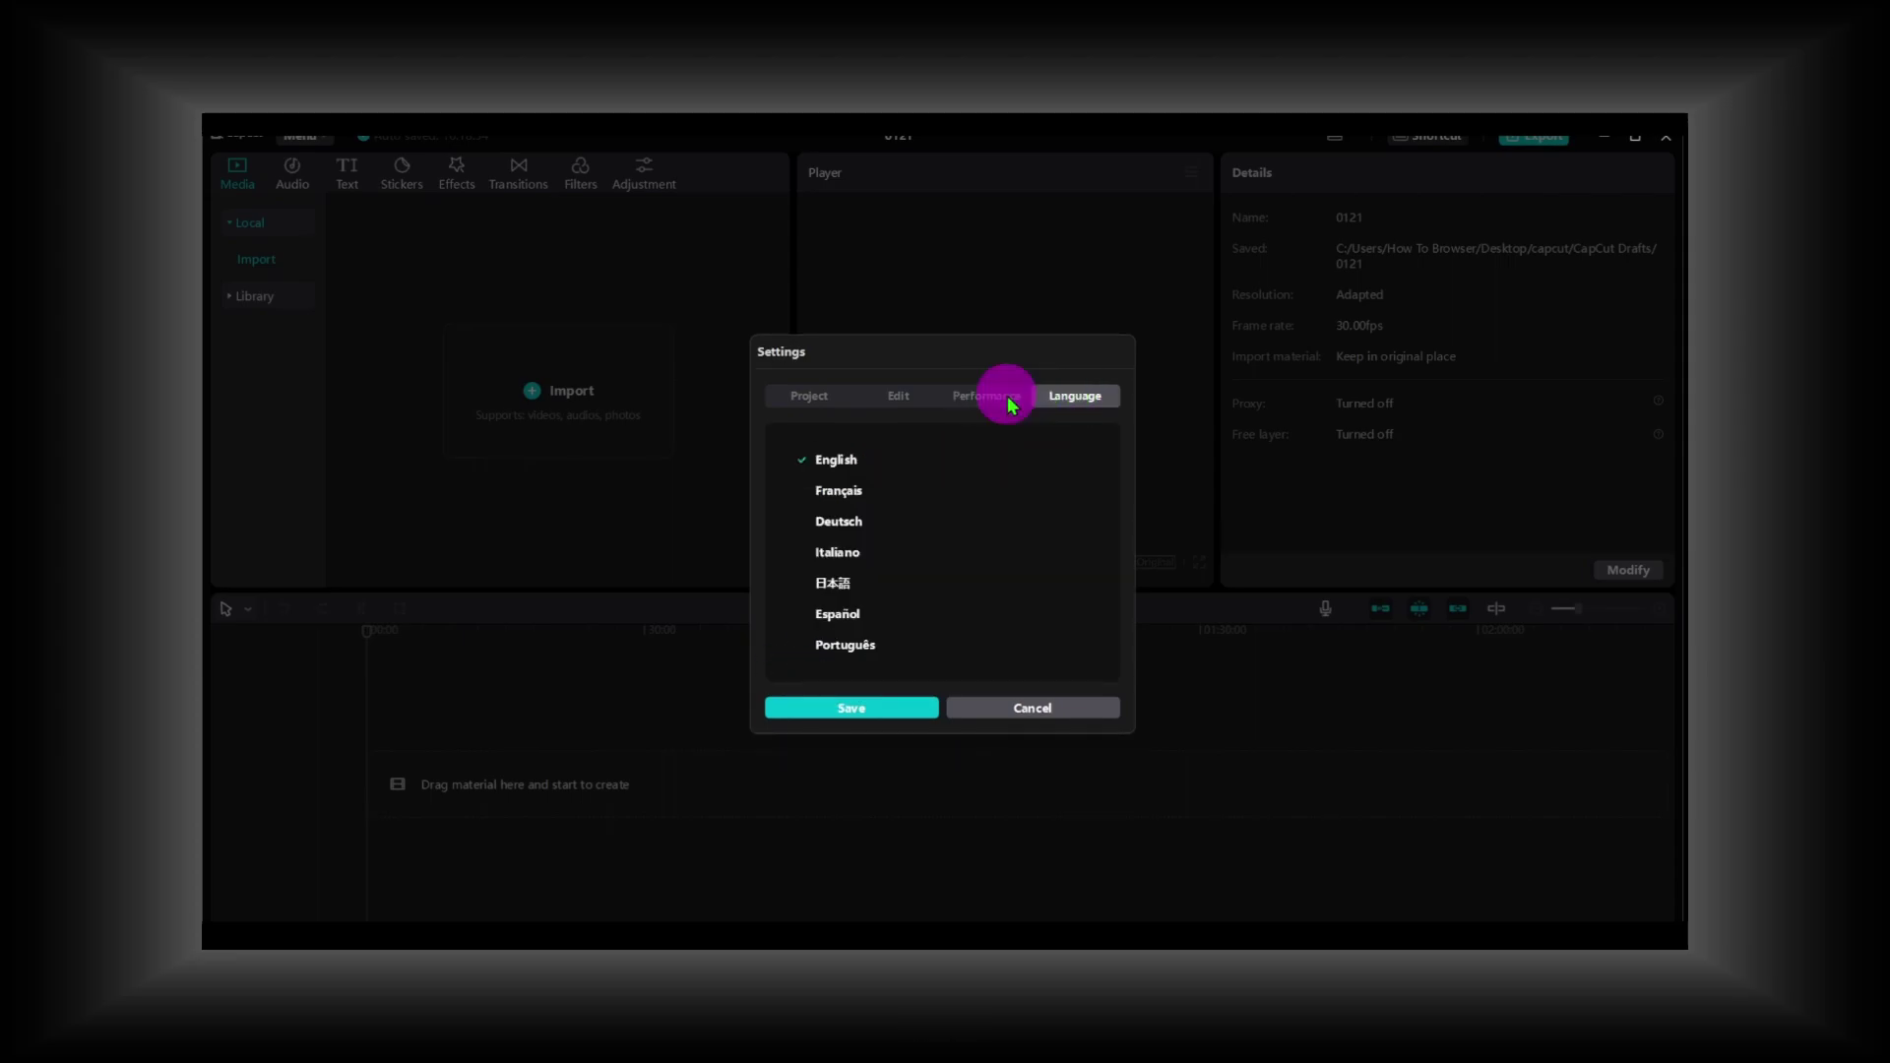
click(896, 386)
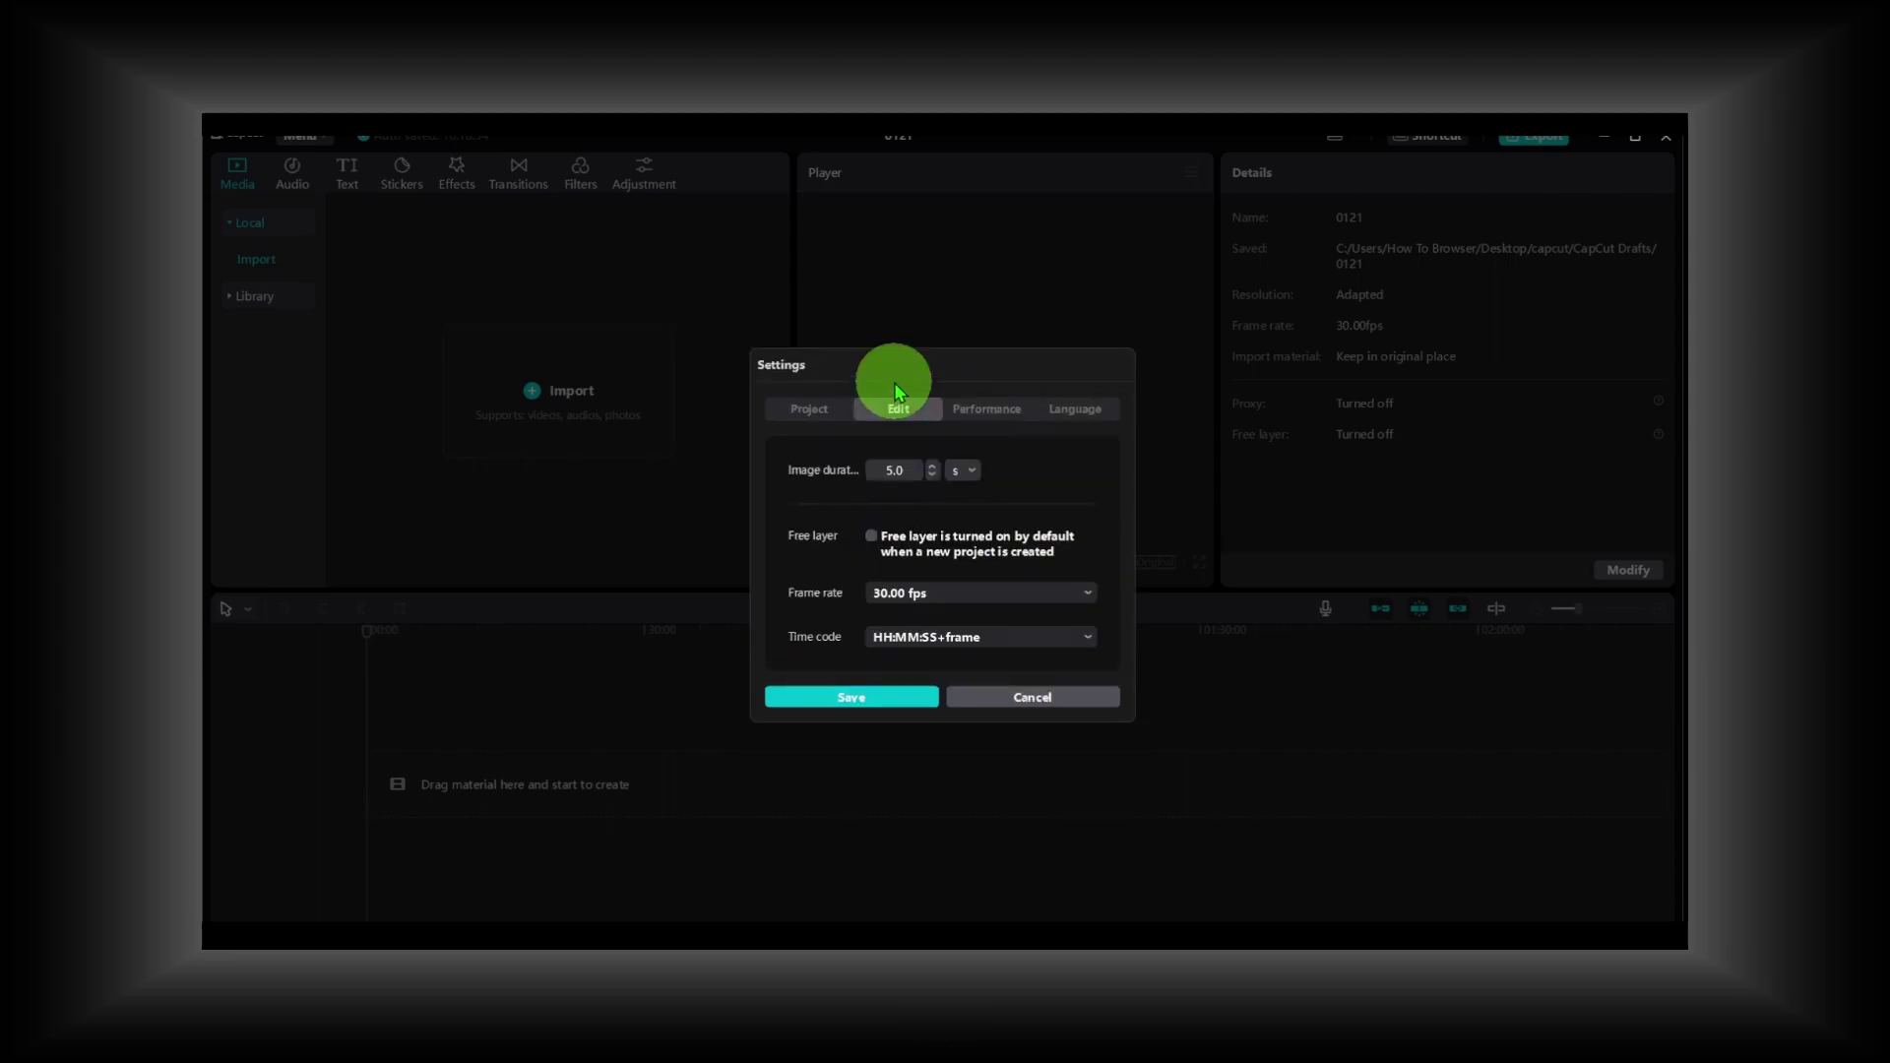
click(821, 405)
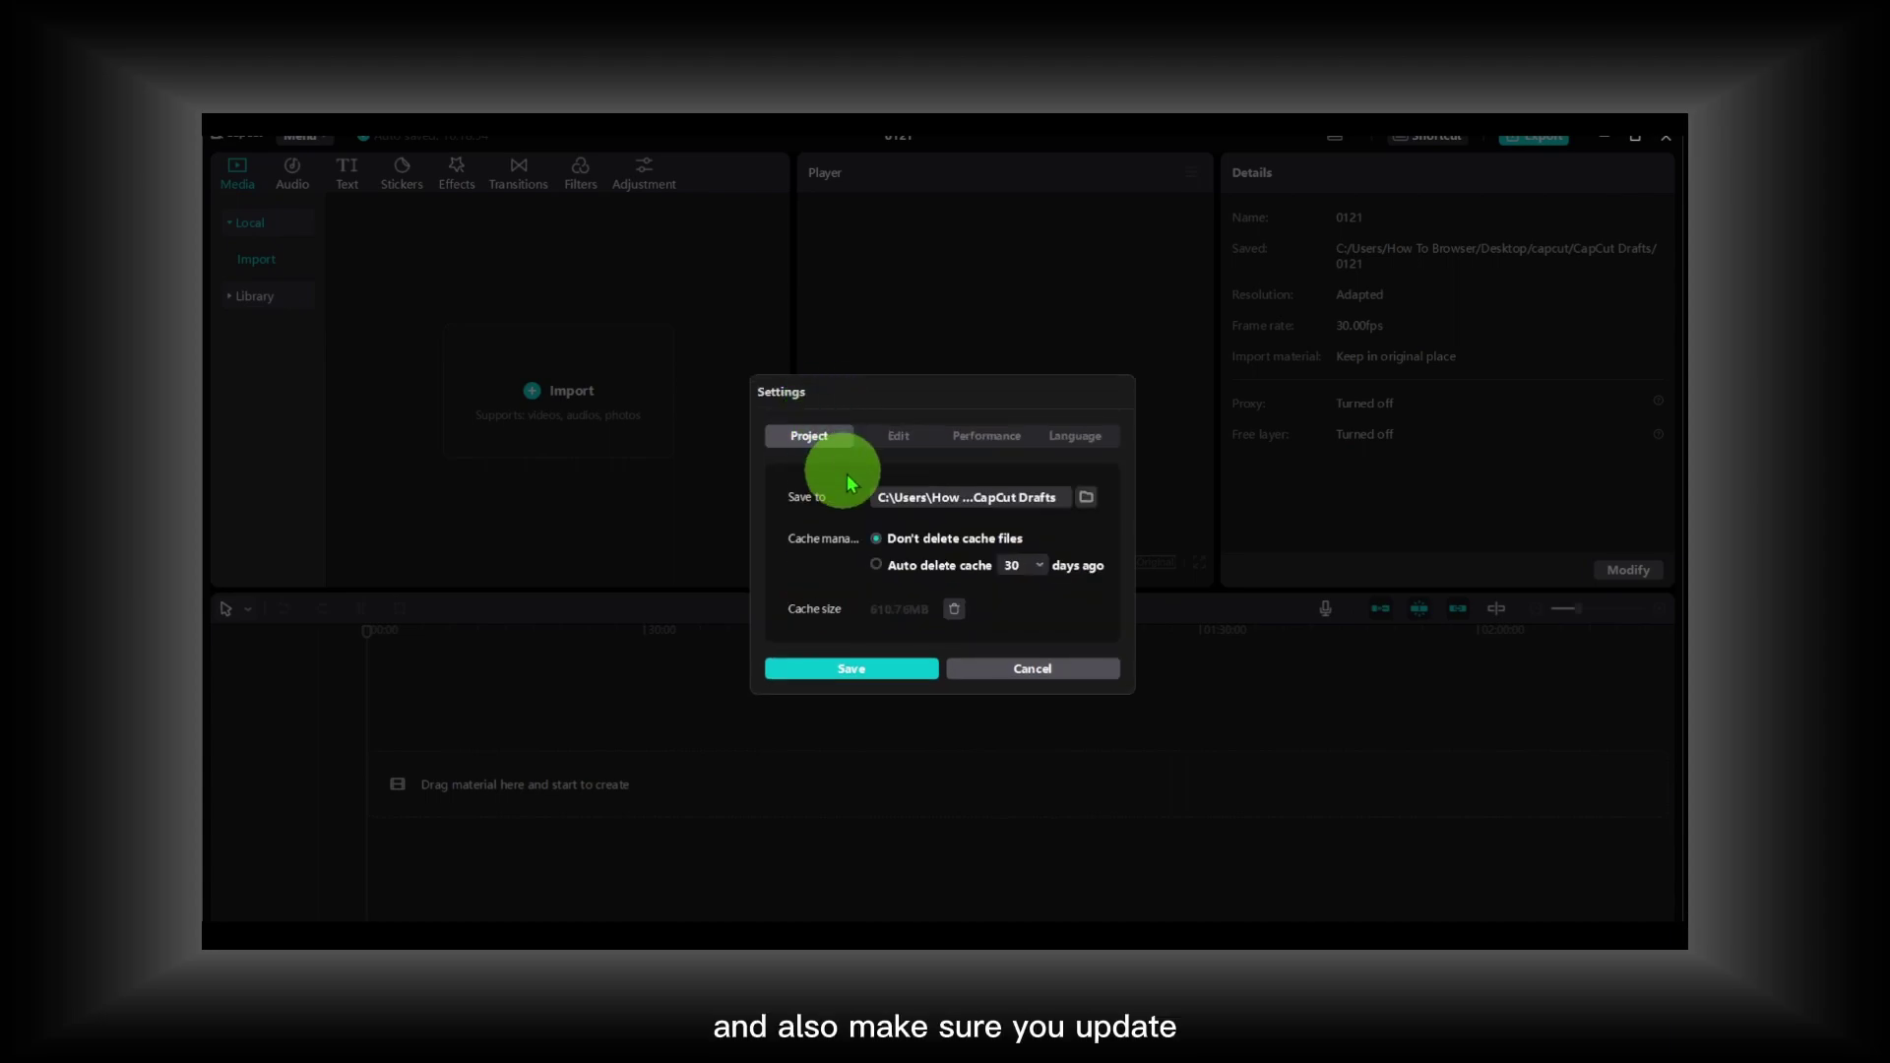
Cancel the Settings dialog, then check the Help menu entry and close the menu
click(1081, 670)
click(300, 137)
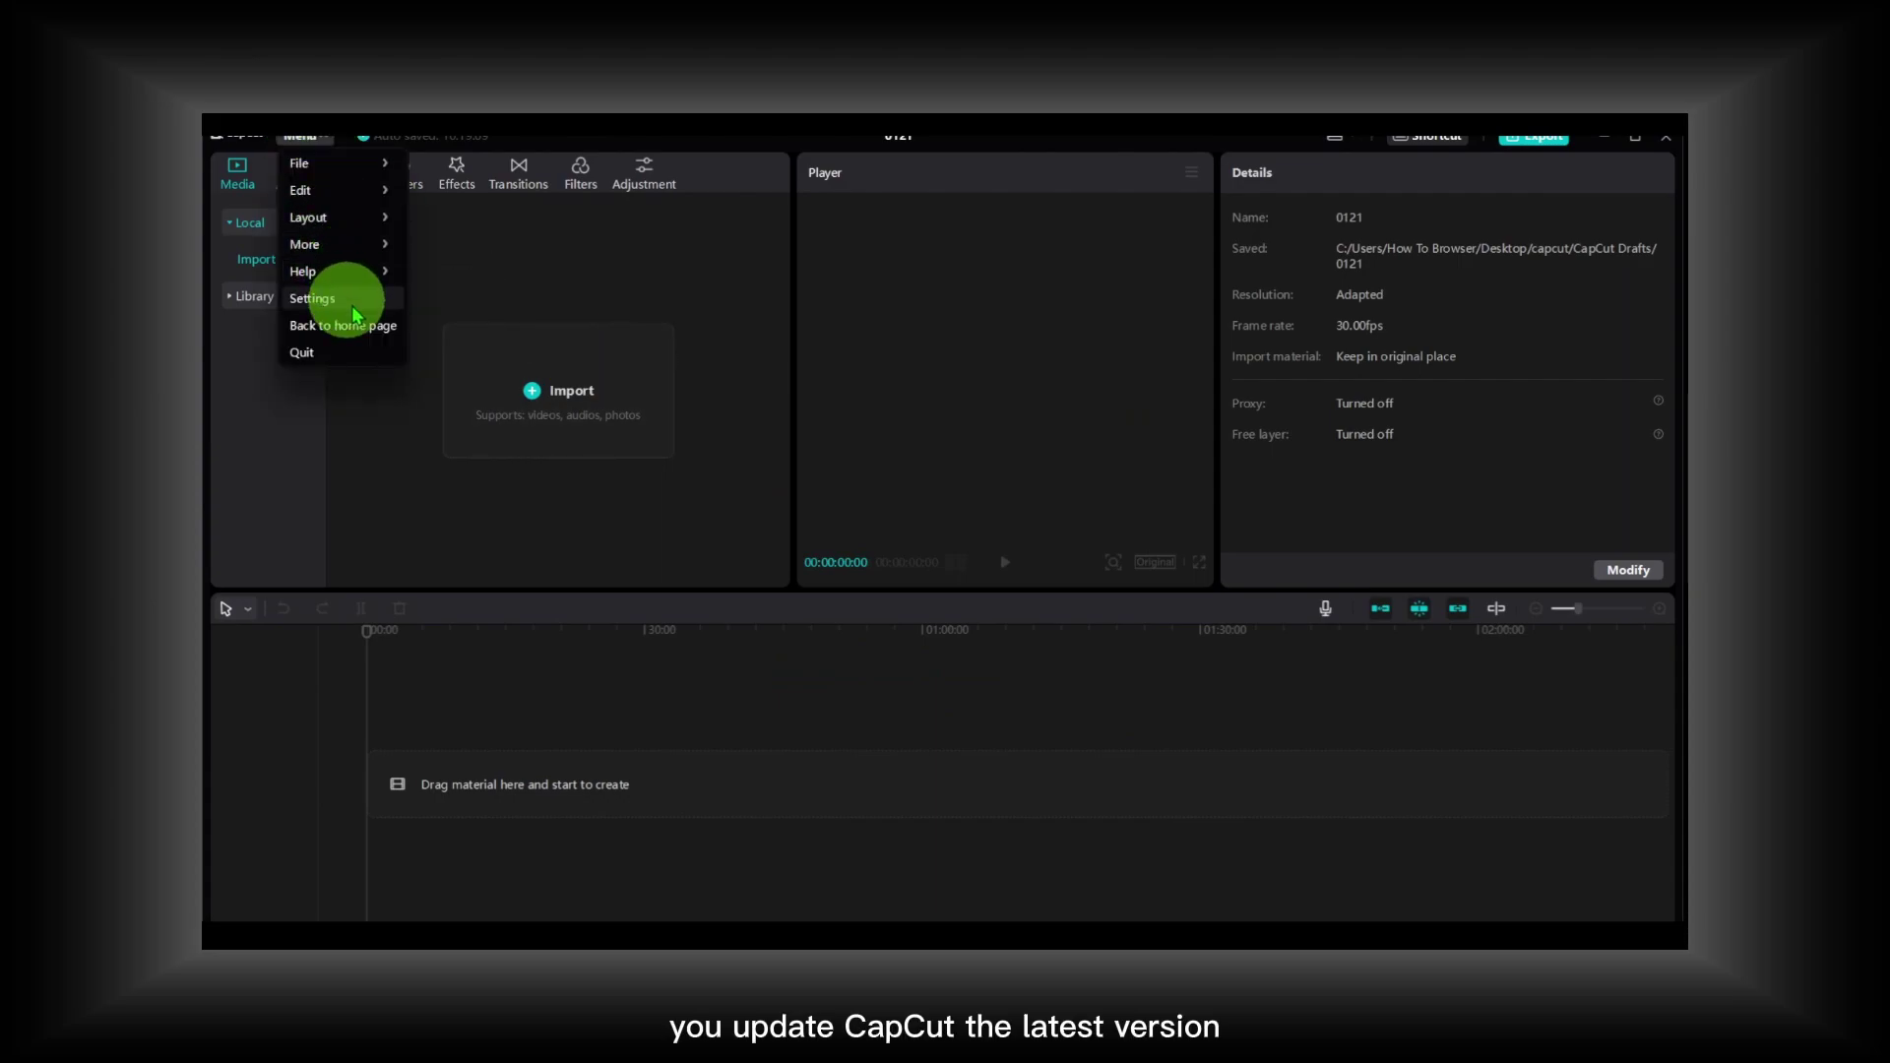
mouse_move(386, 274)
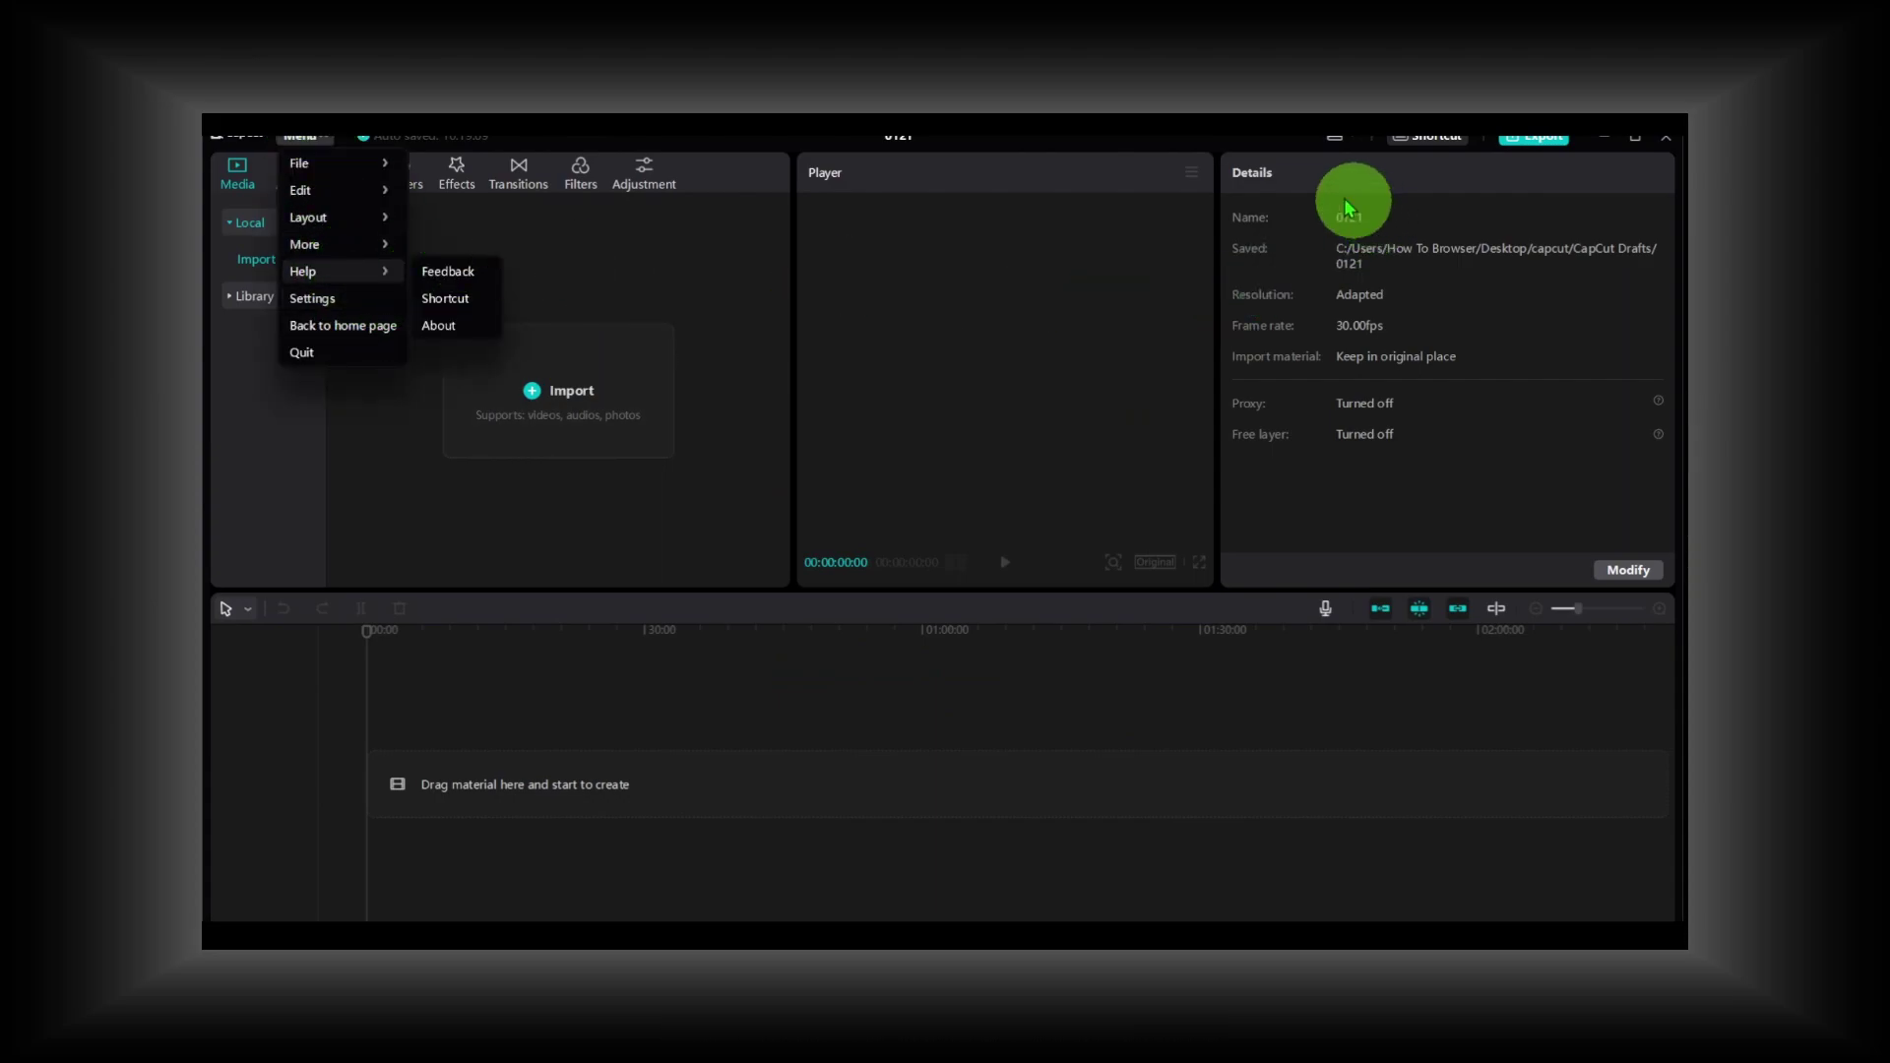
click(1130, 294)
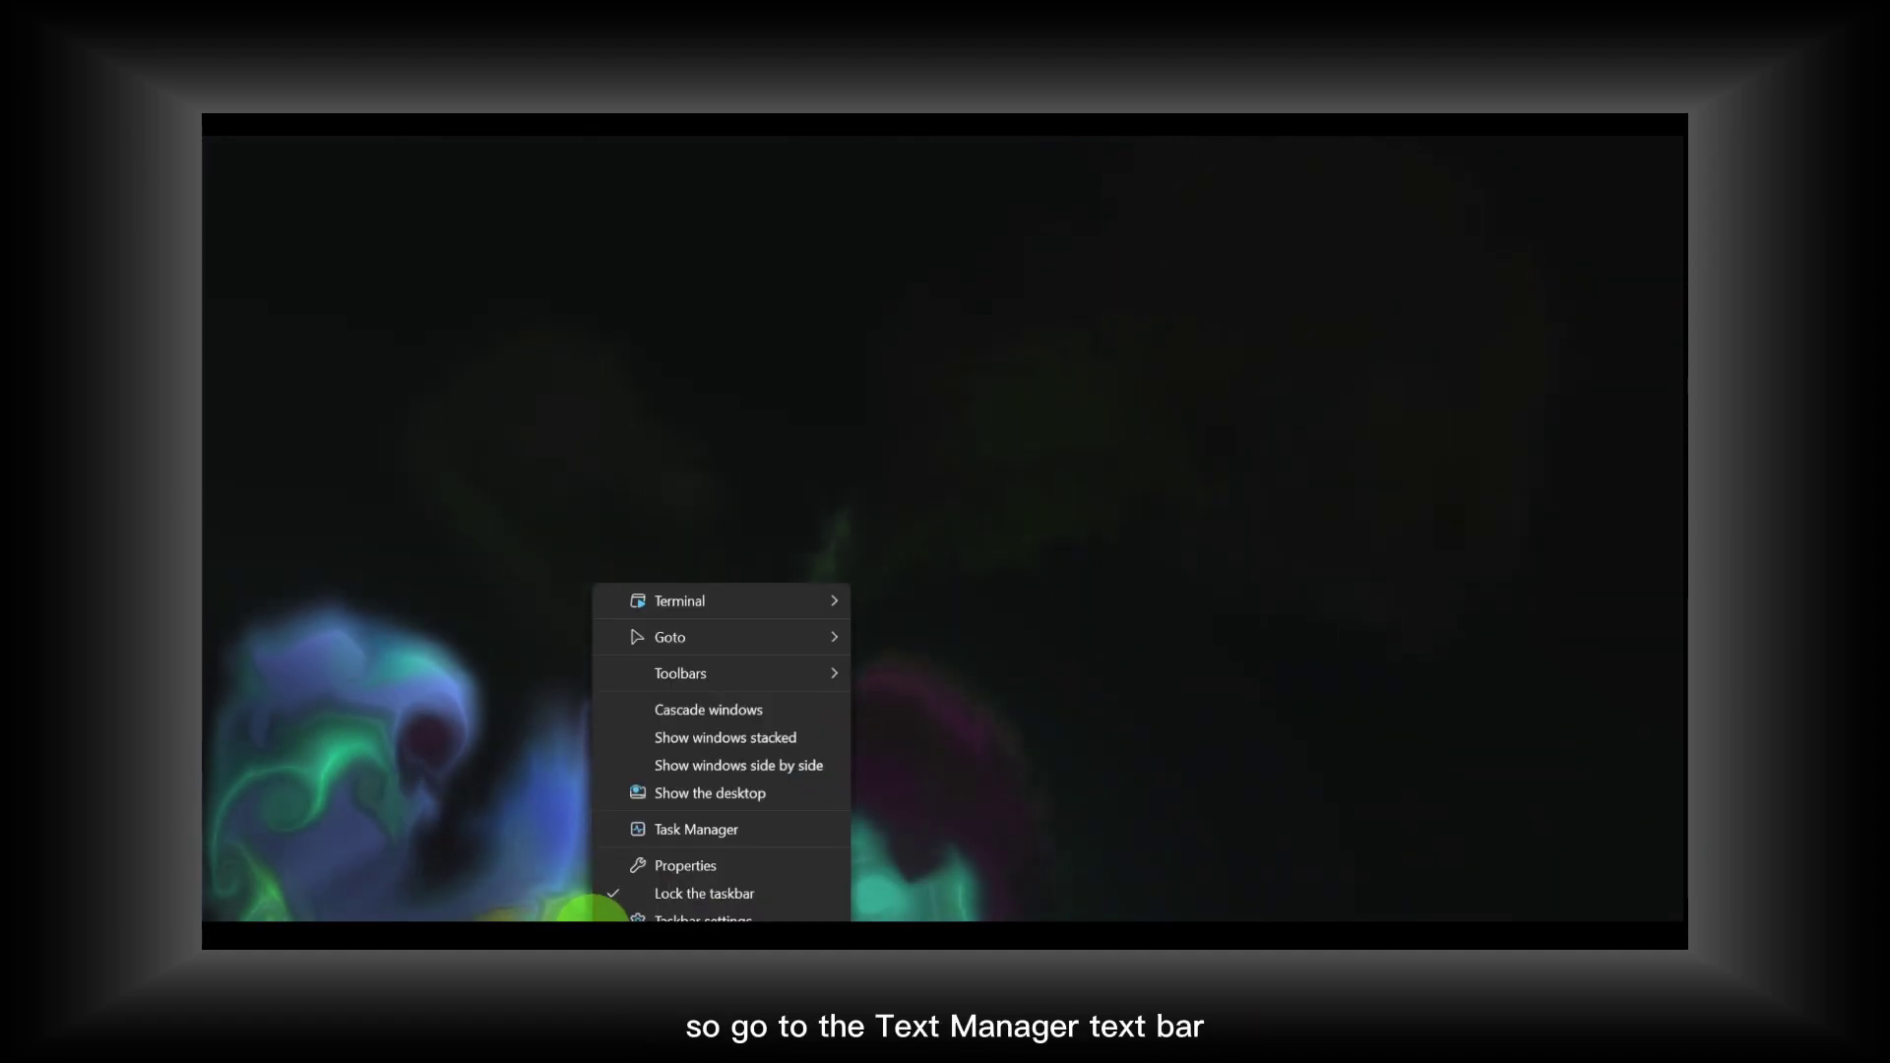
Find the CapCut processes in Task Manager's Details view
click(679, 829)
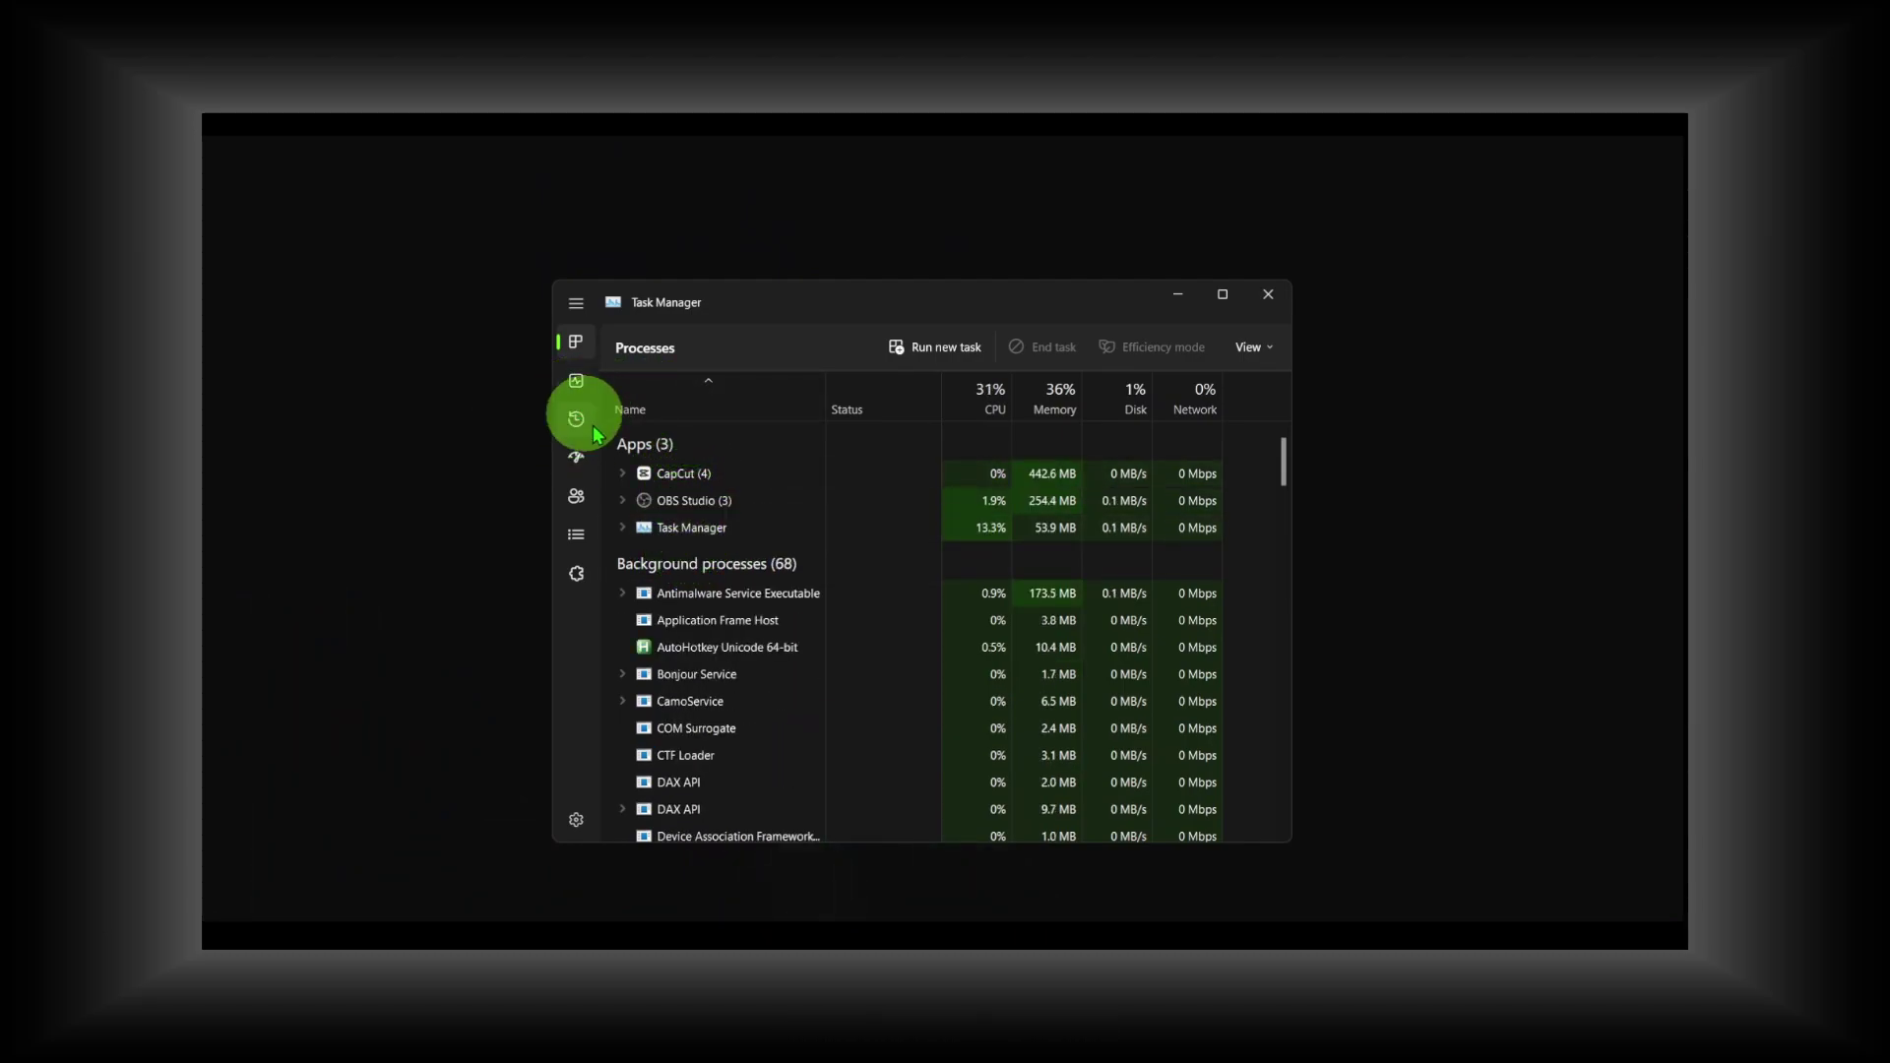
right_click(682, 478)
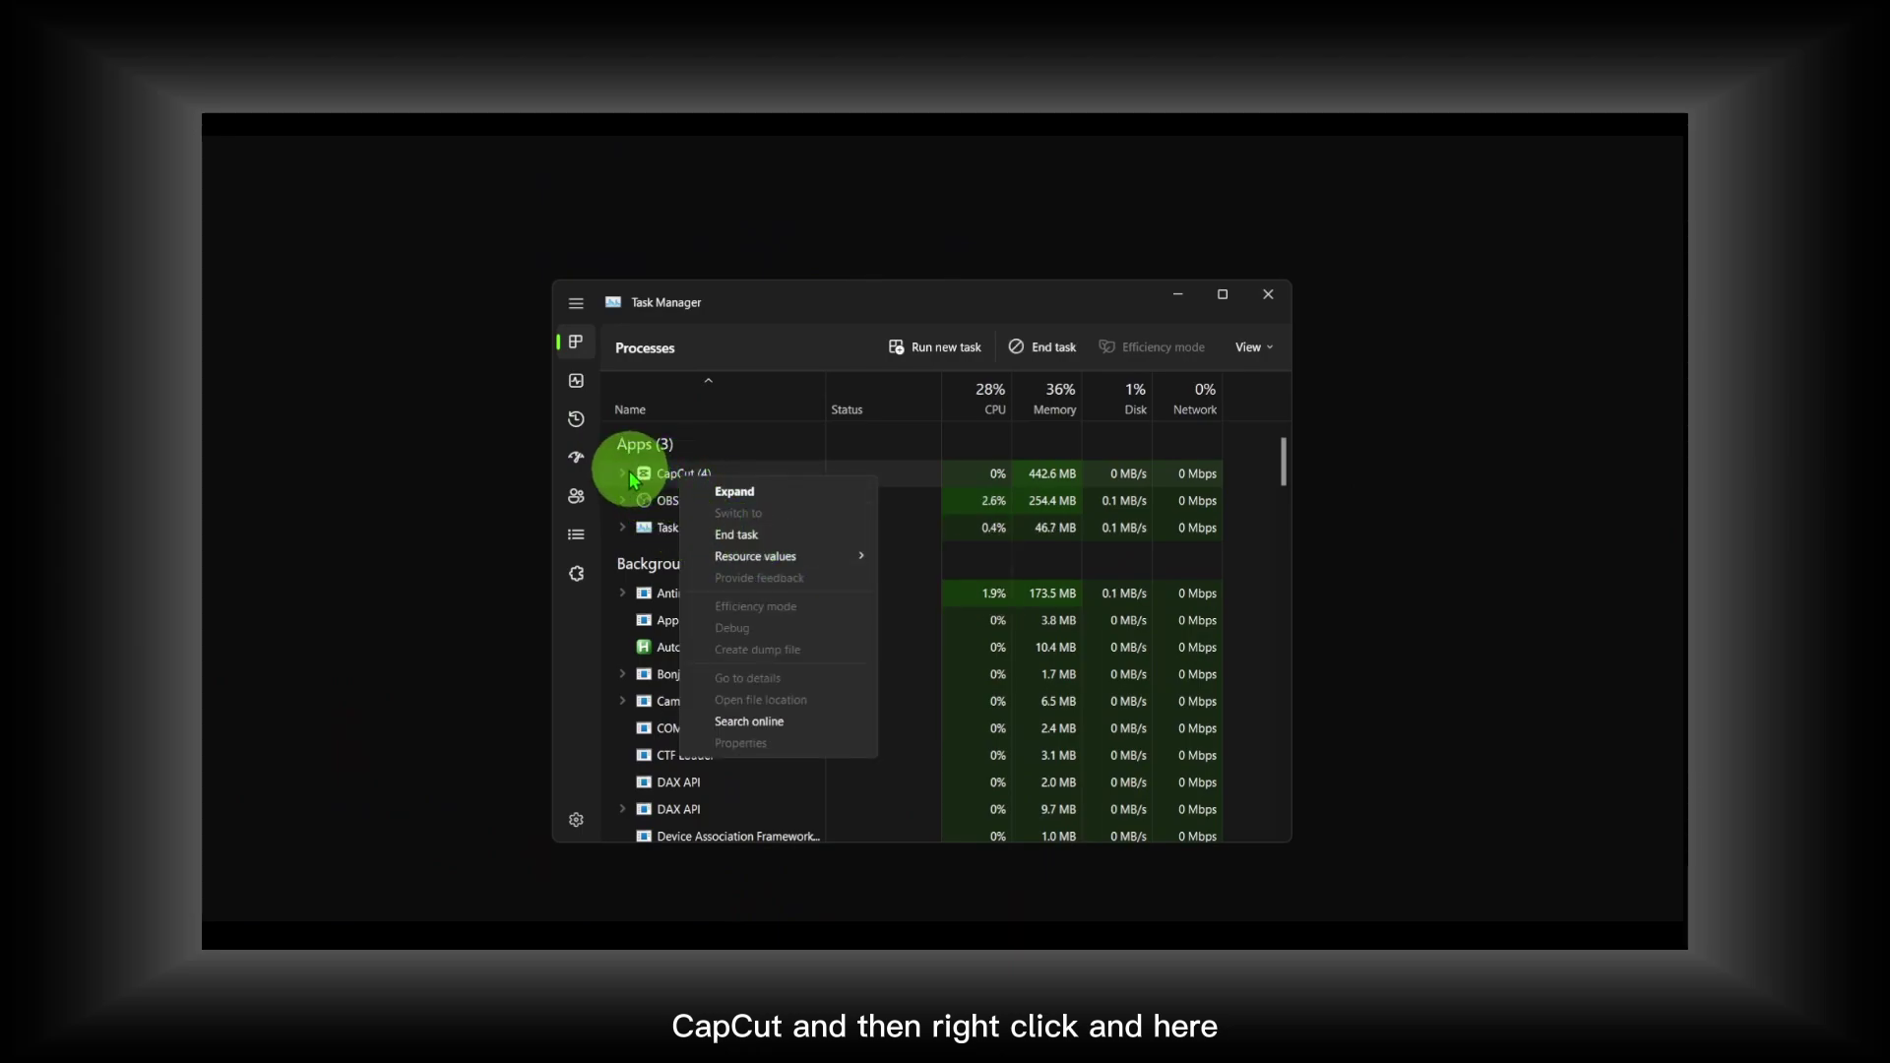
click(626, 473)
right_click(692, 504)
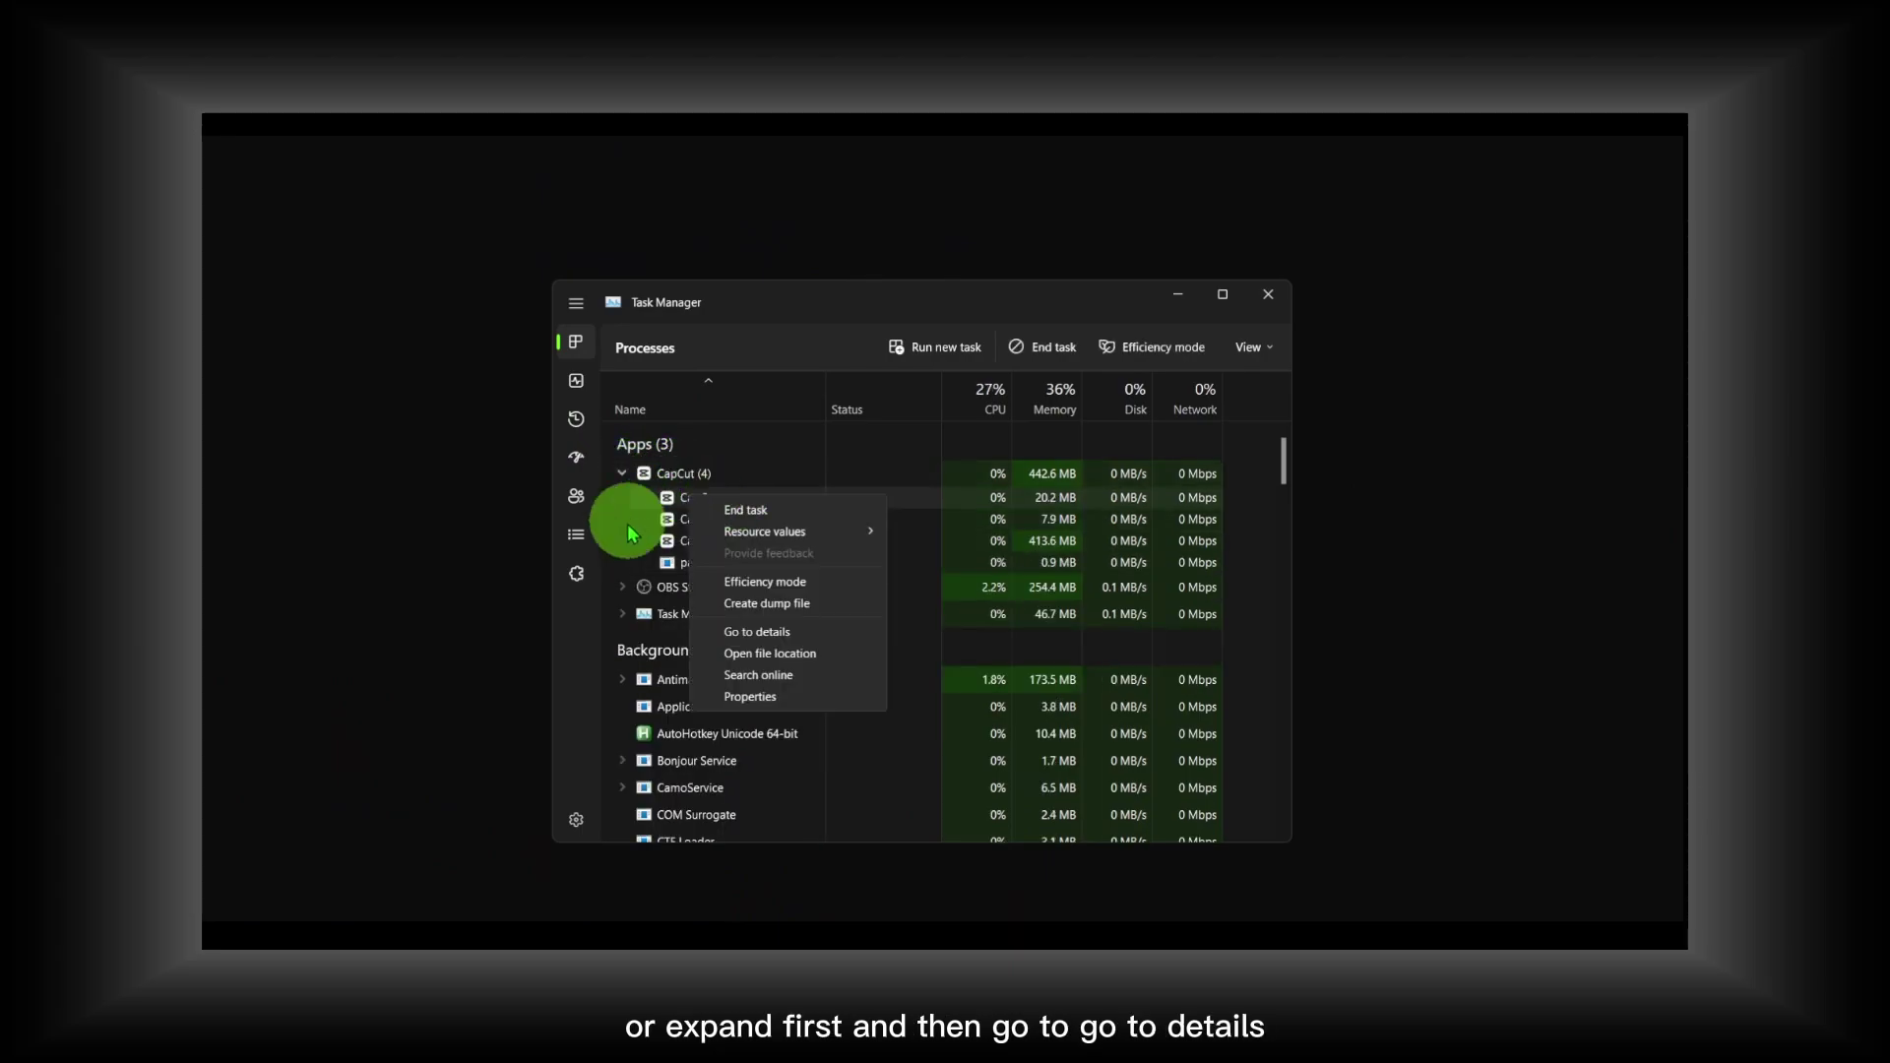
click(758, 617)
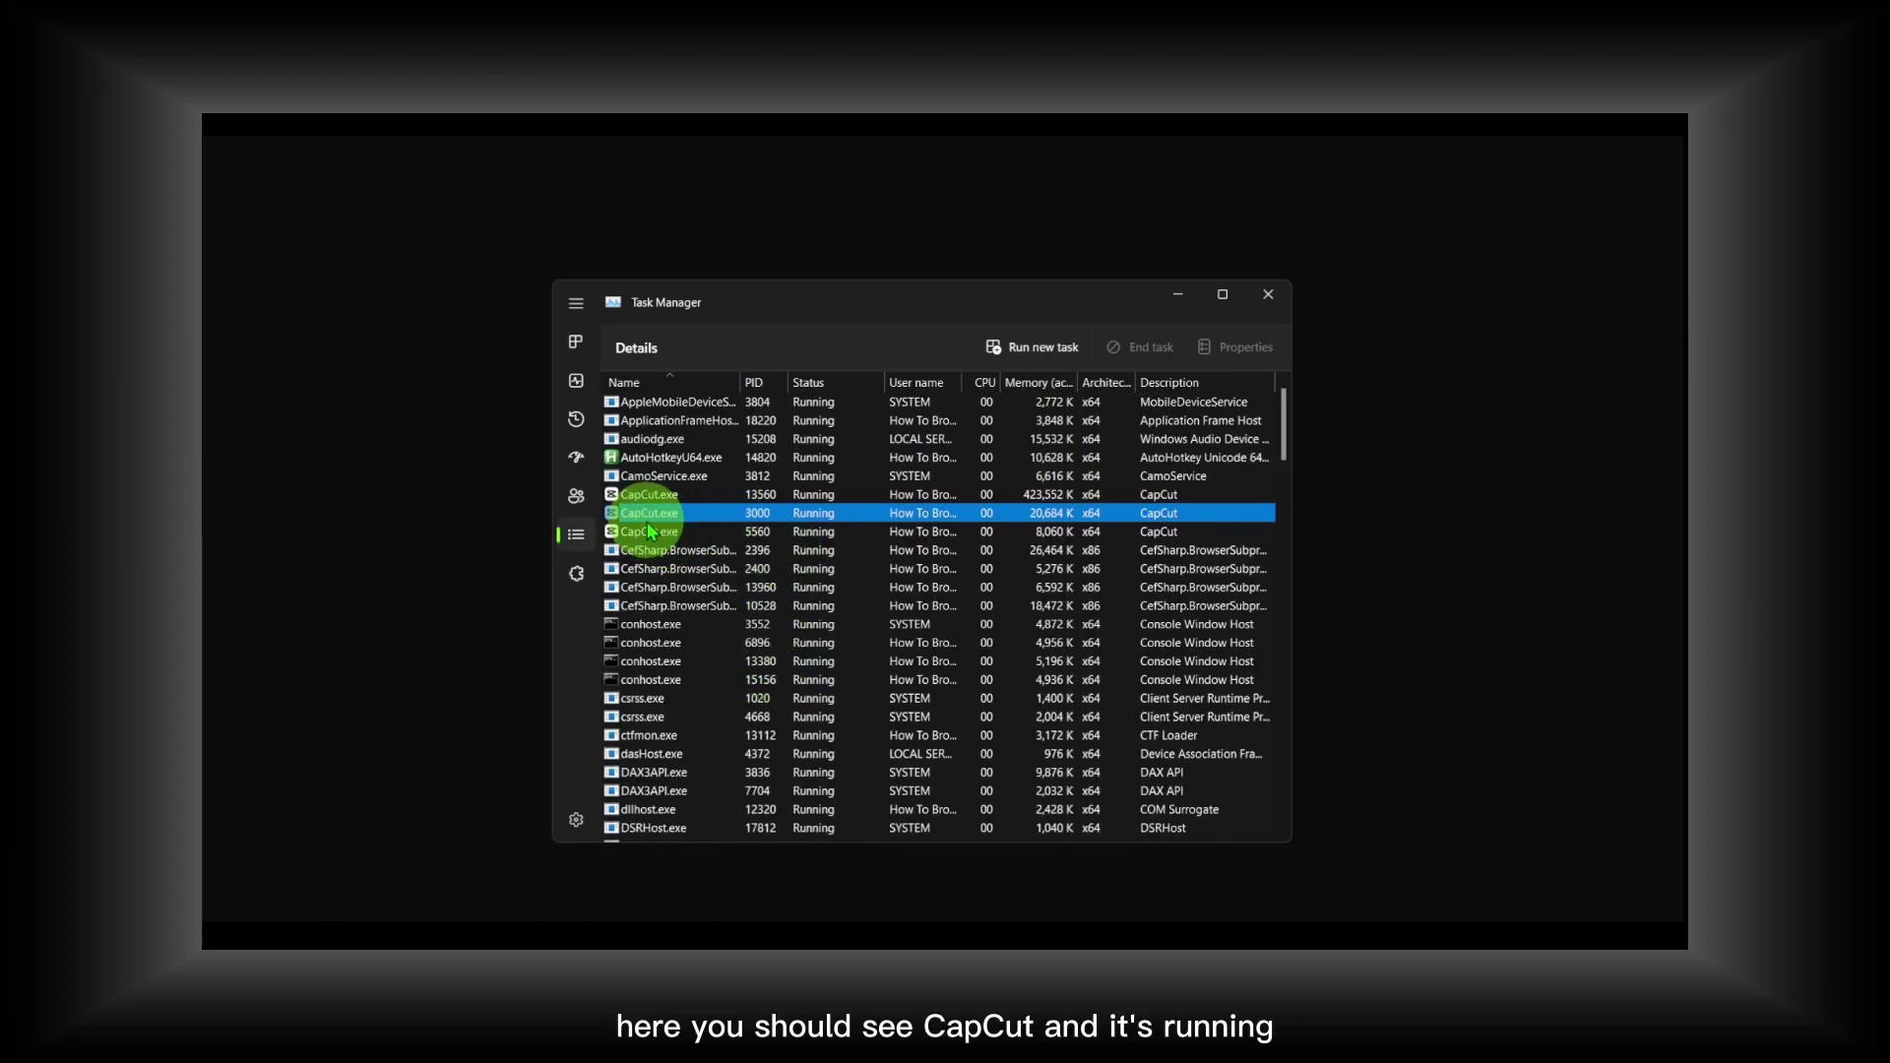
Set the main CapCut.exe process (PID 13560) to High priority
click(650, 495)
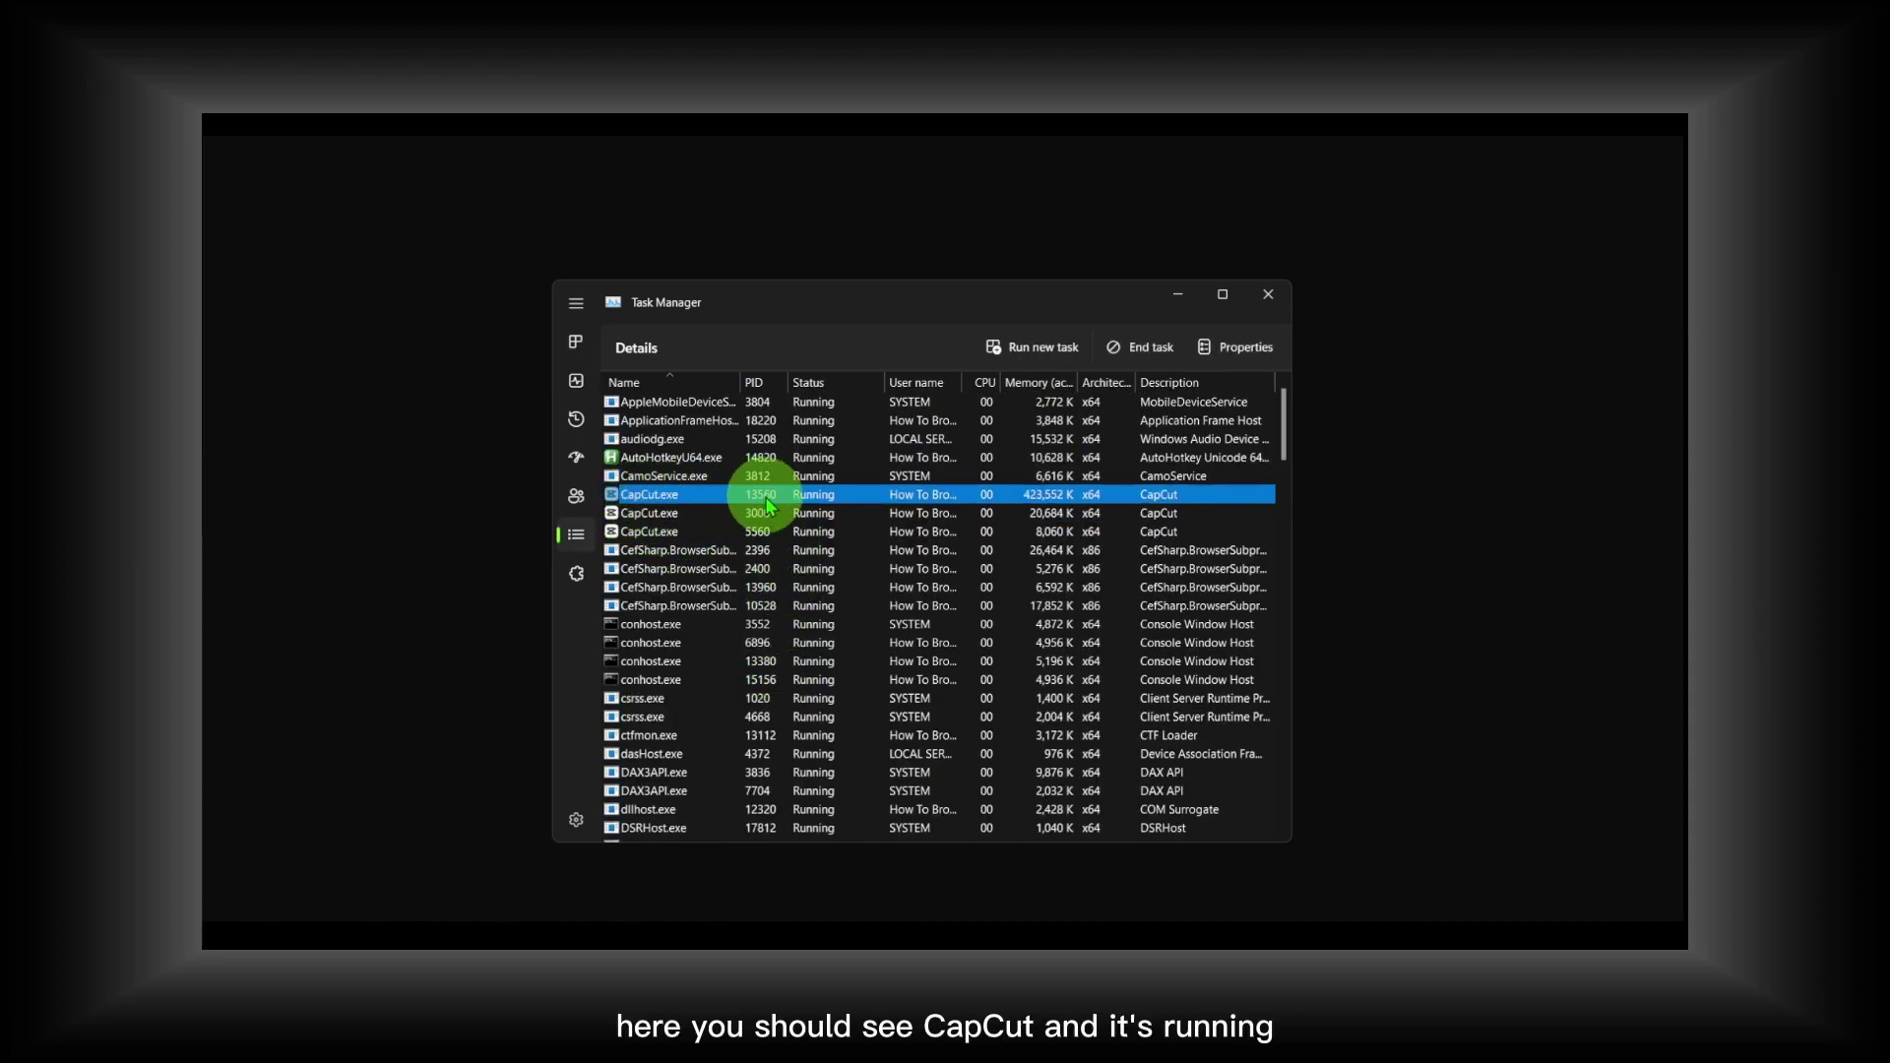
right_click(766, 507)
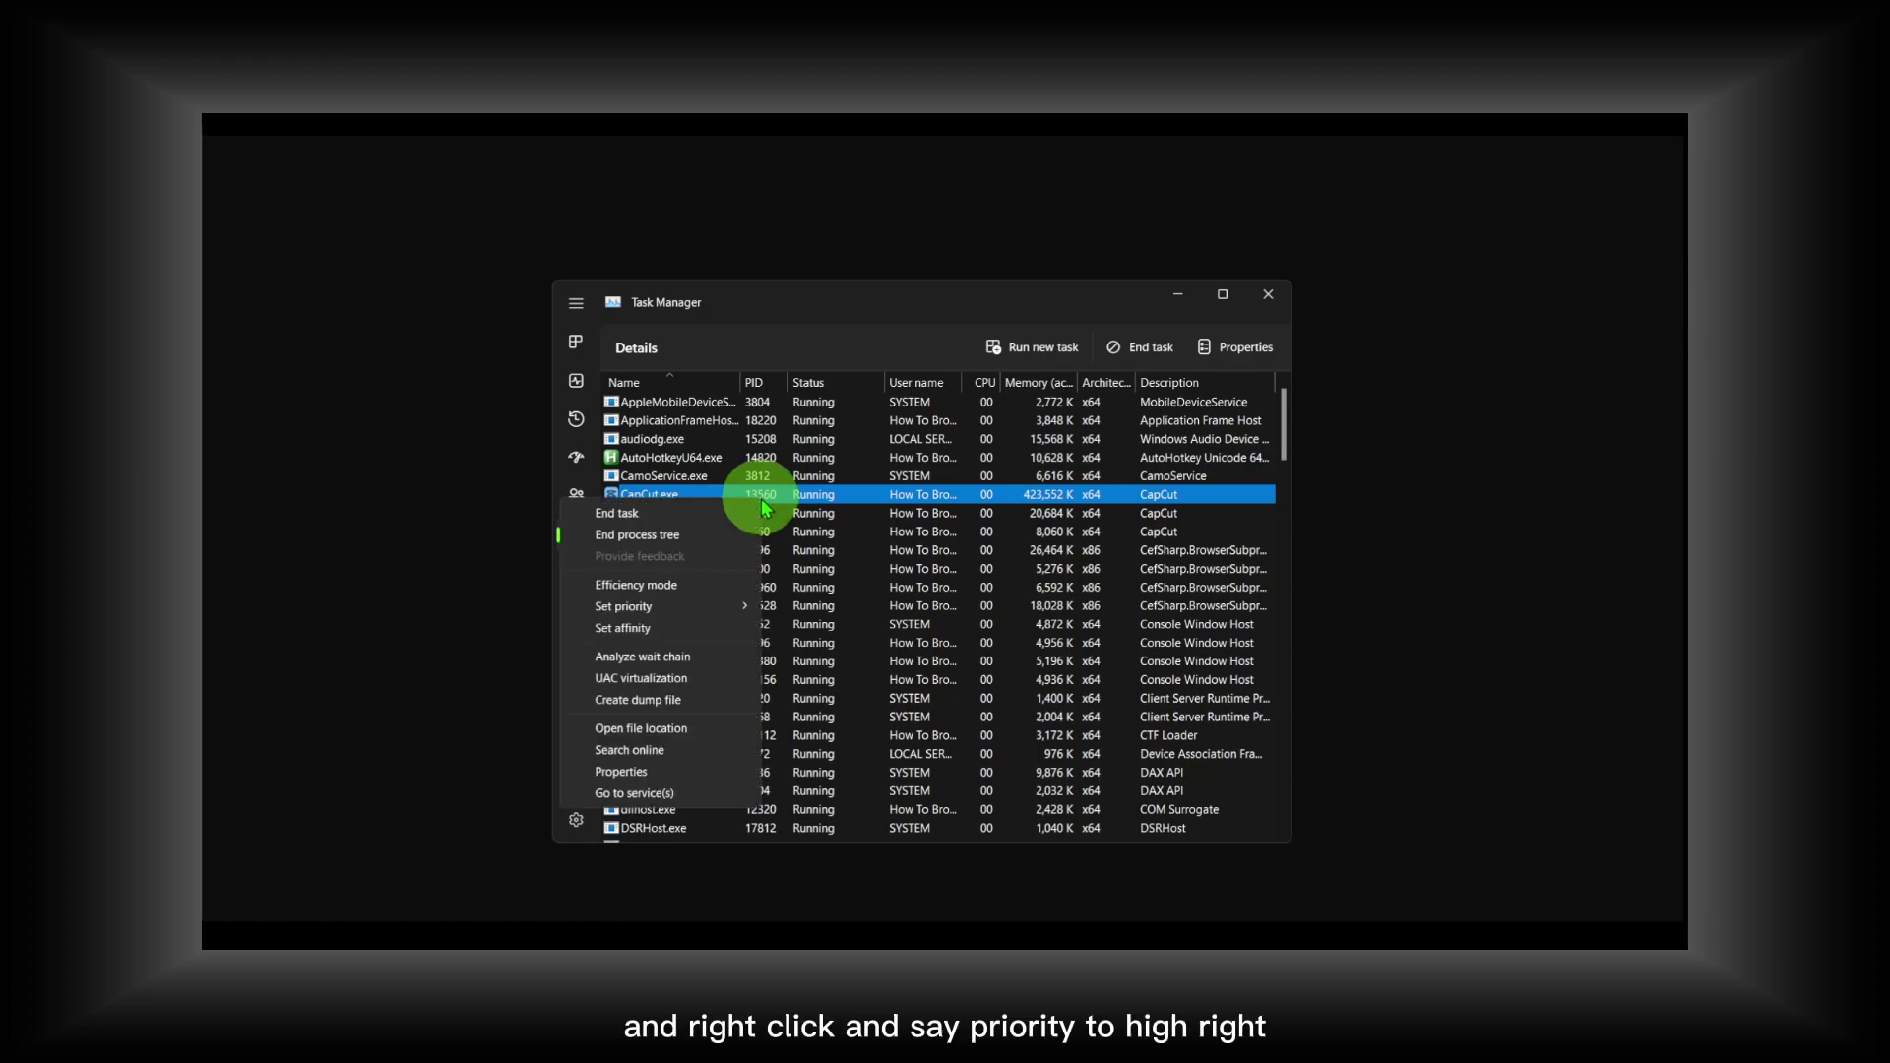
click(707, 607)
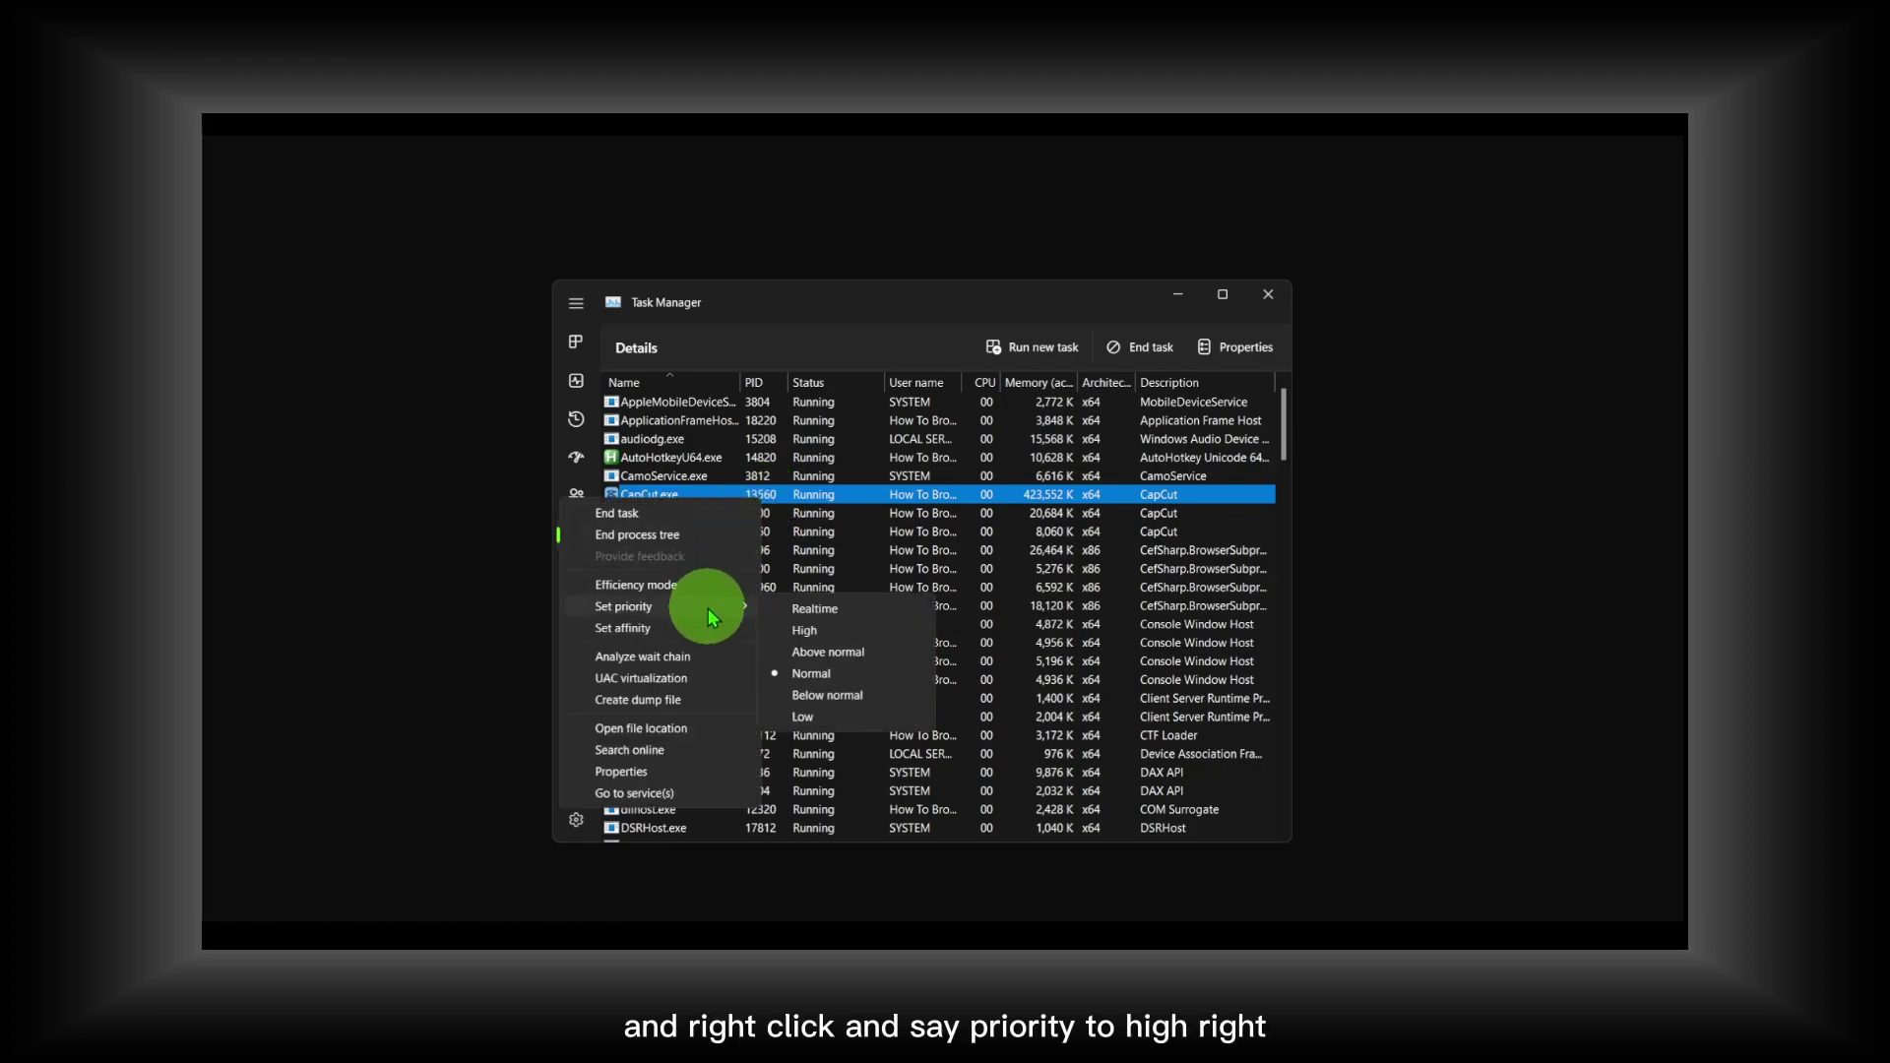
click(817, 635)
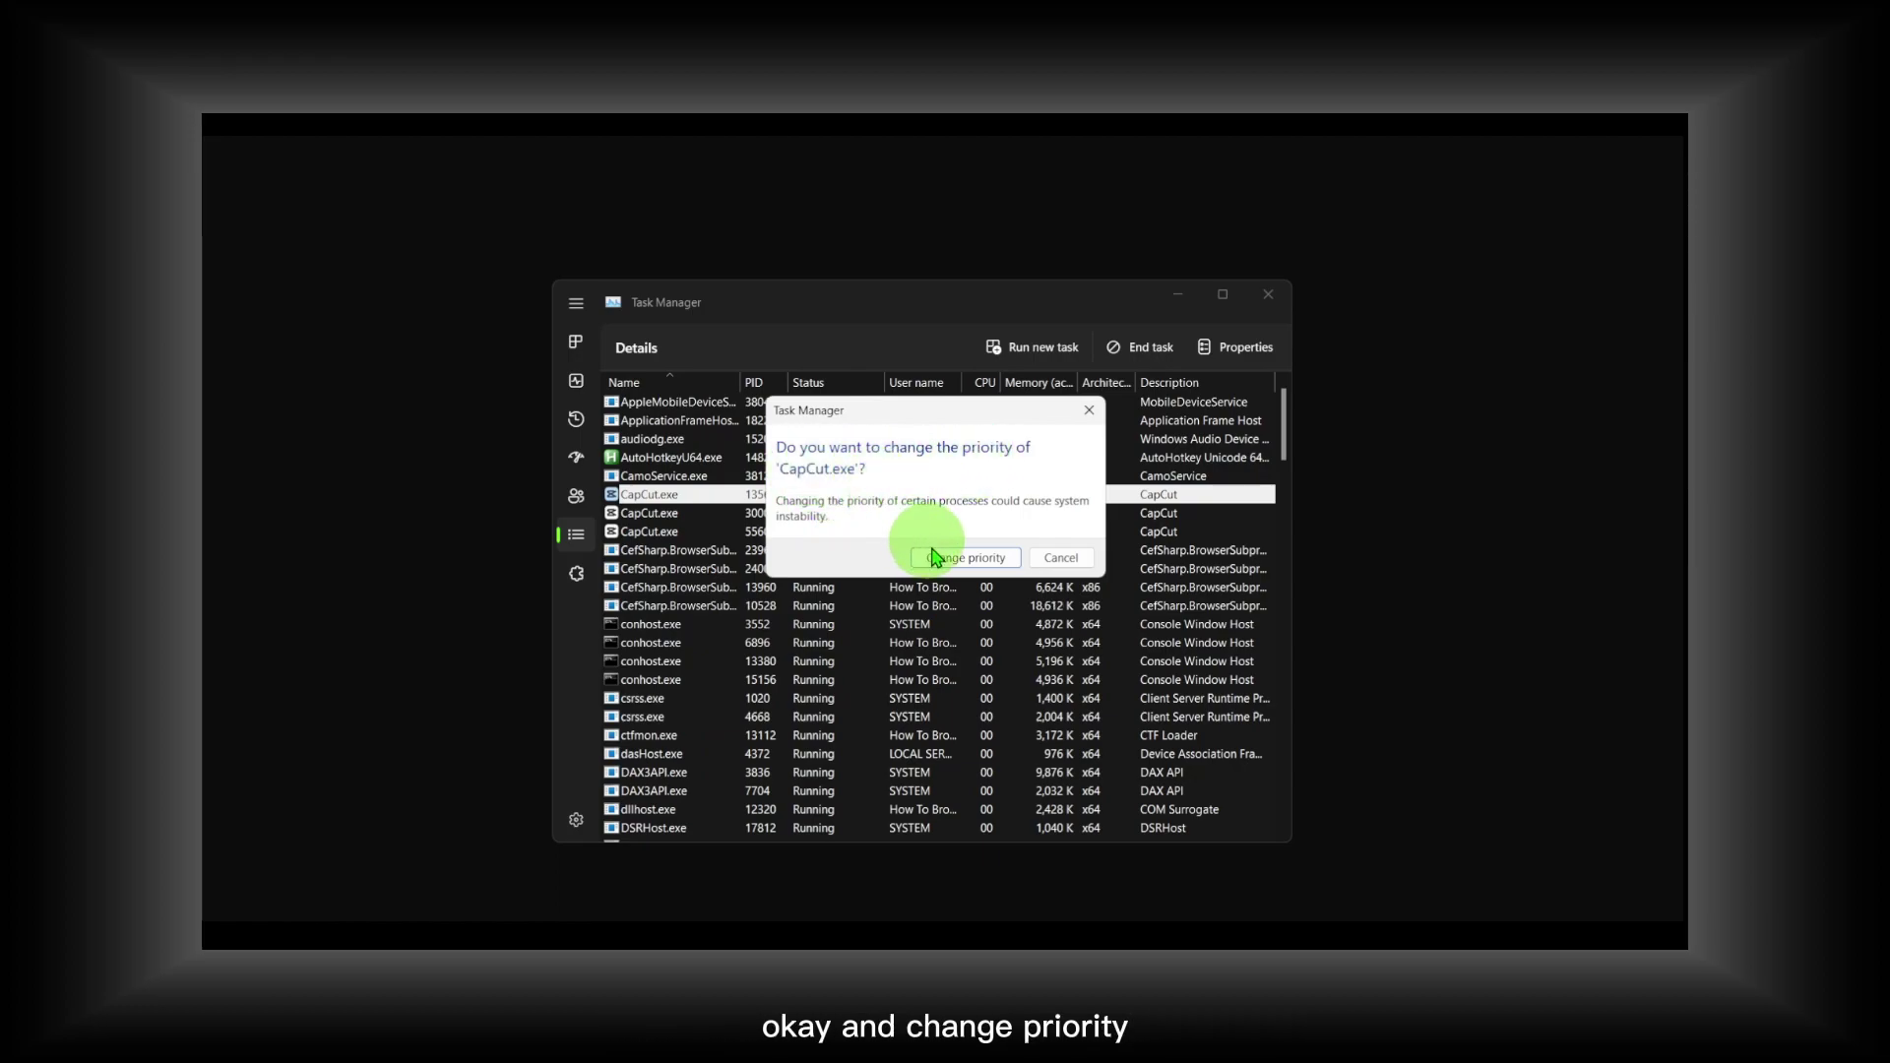
click(963, 556)
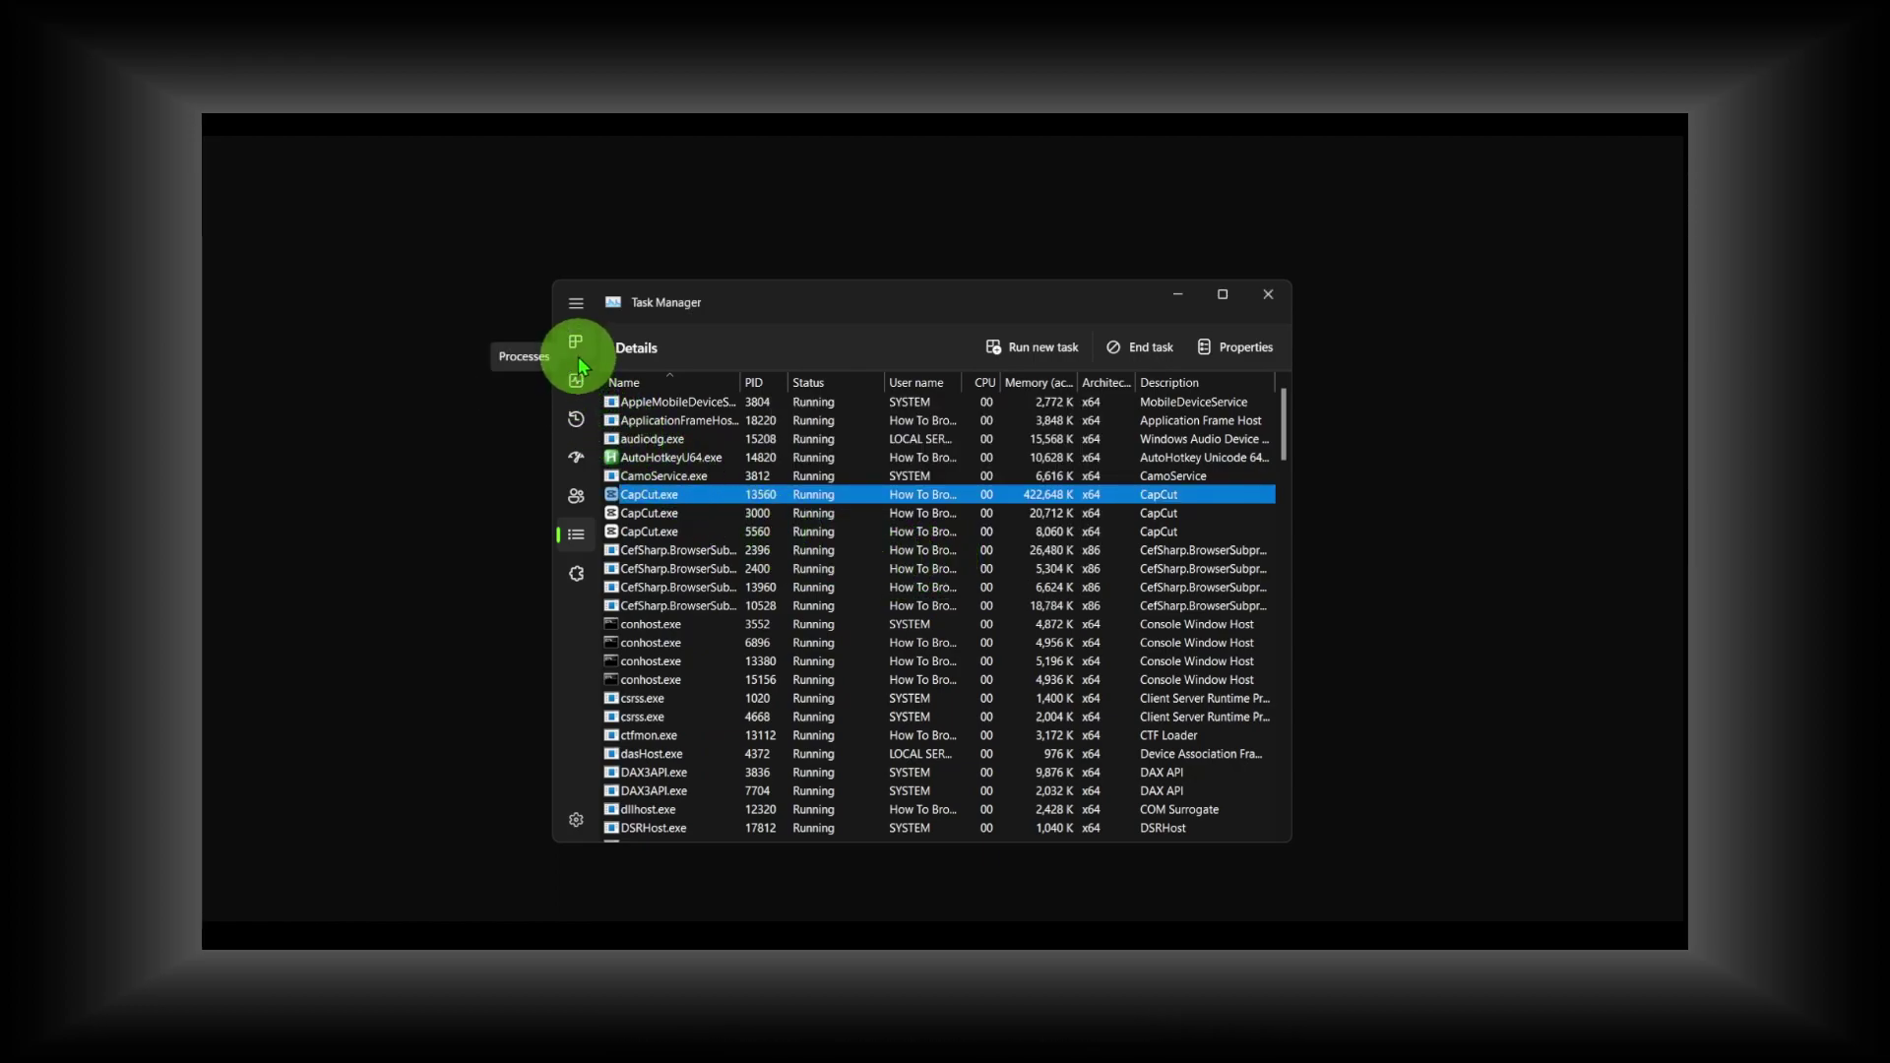
End the Lively Wallpaper task from the Processes list
click(577, 352)
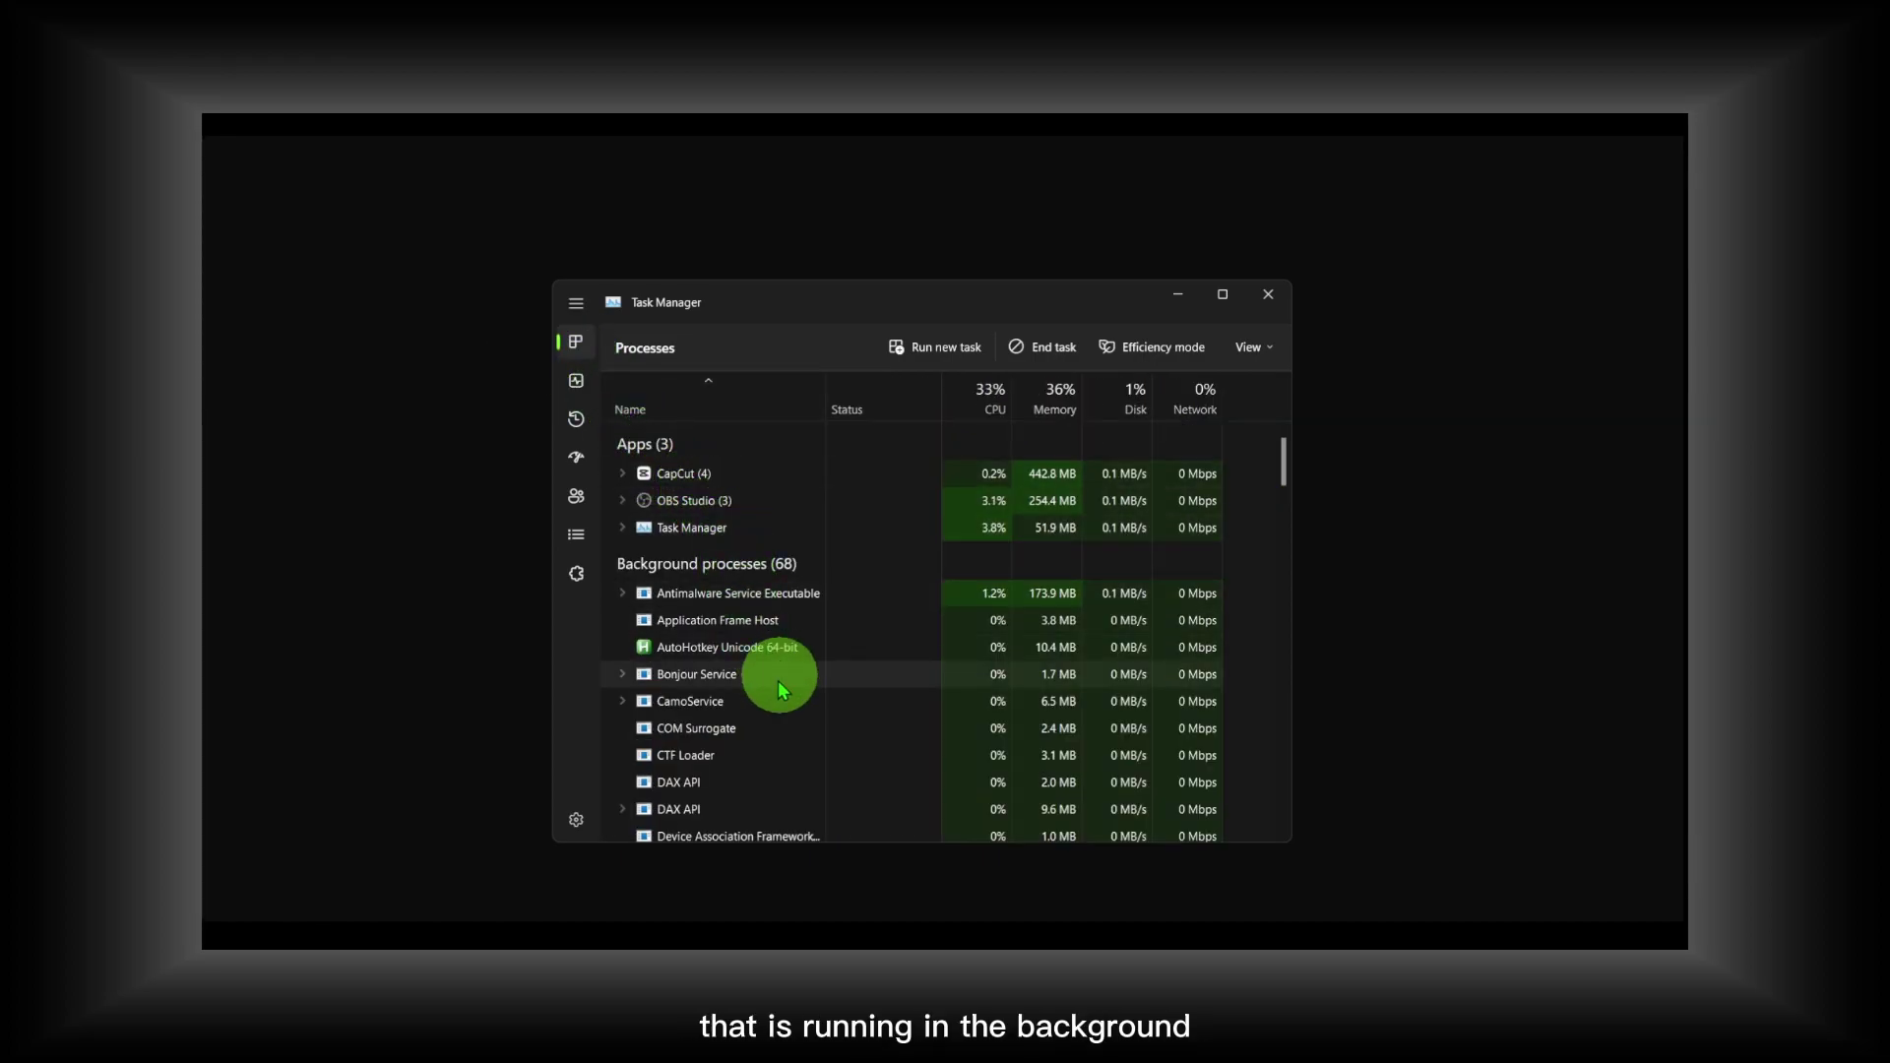
drag(1125, 303, 943, 286)
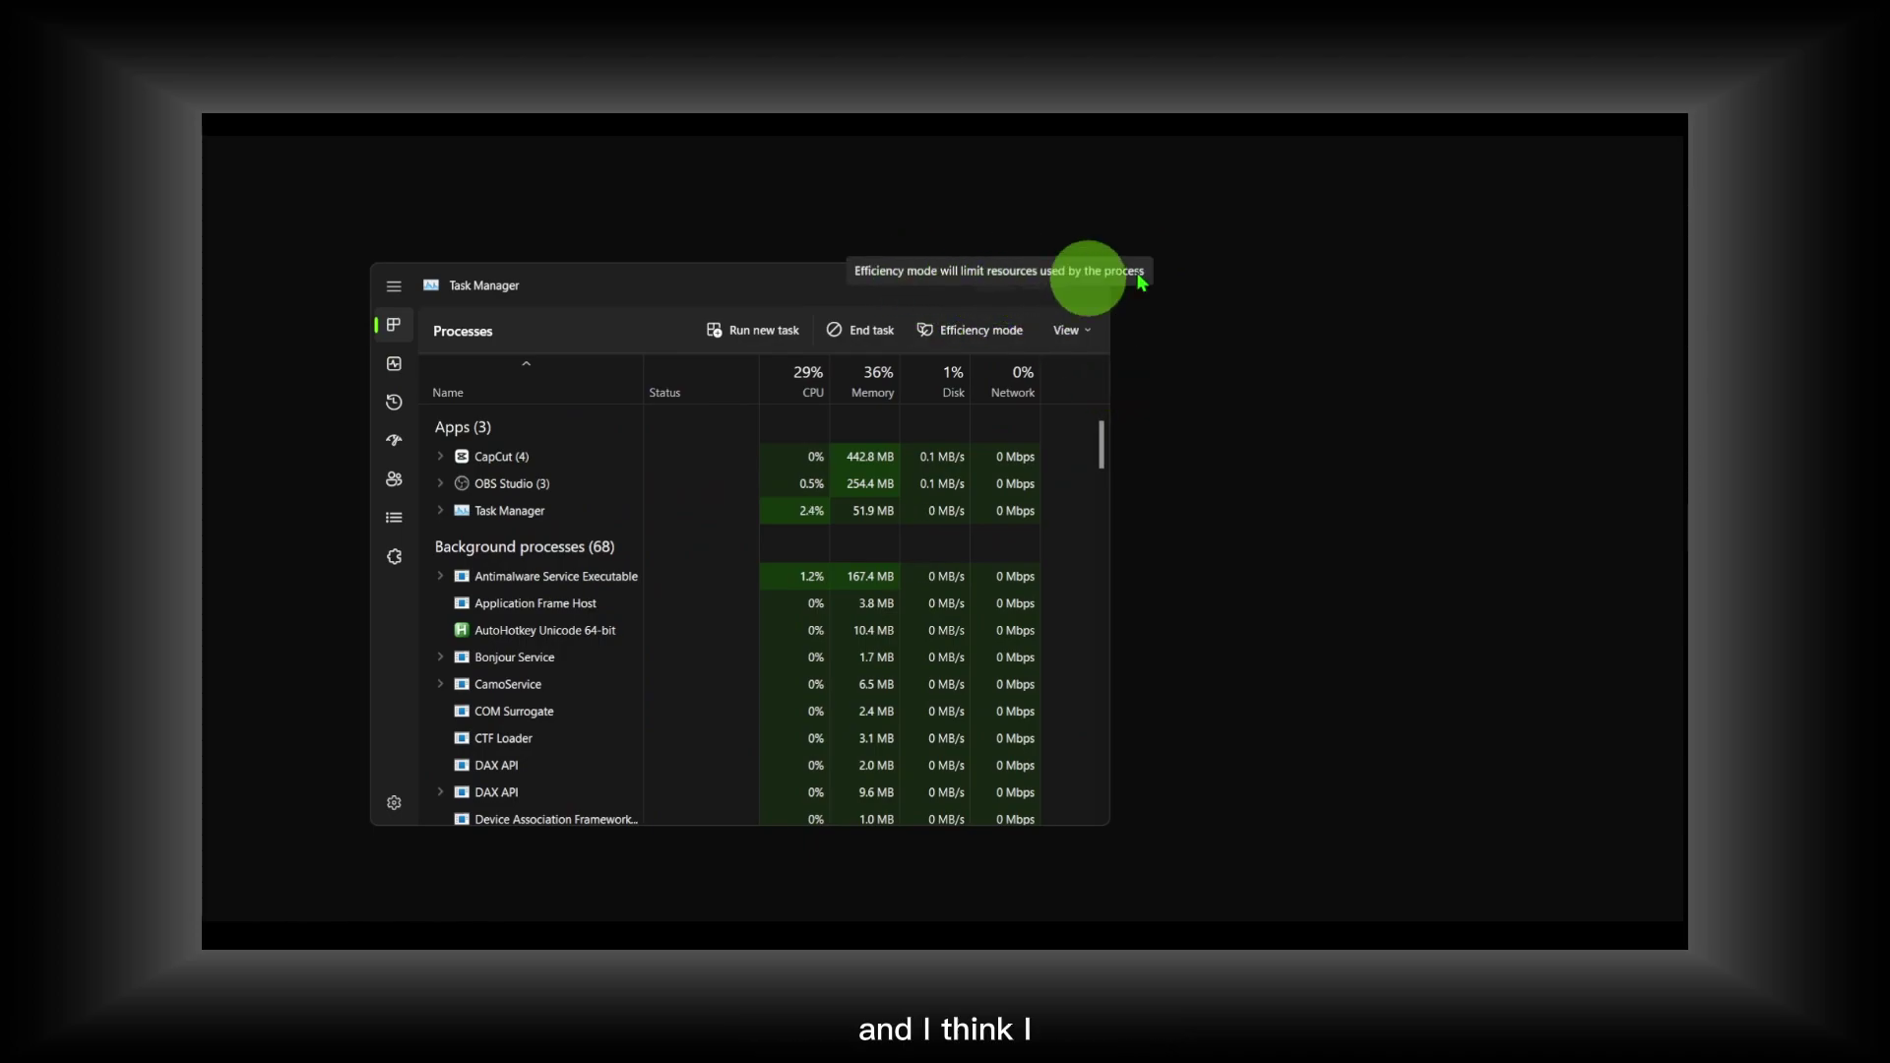
drag(664, 283, 789, 283)
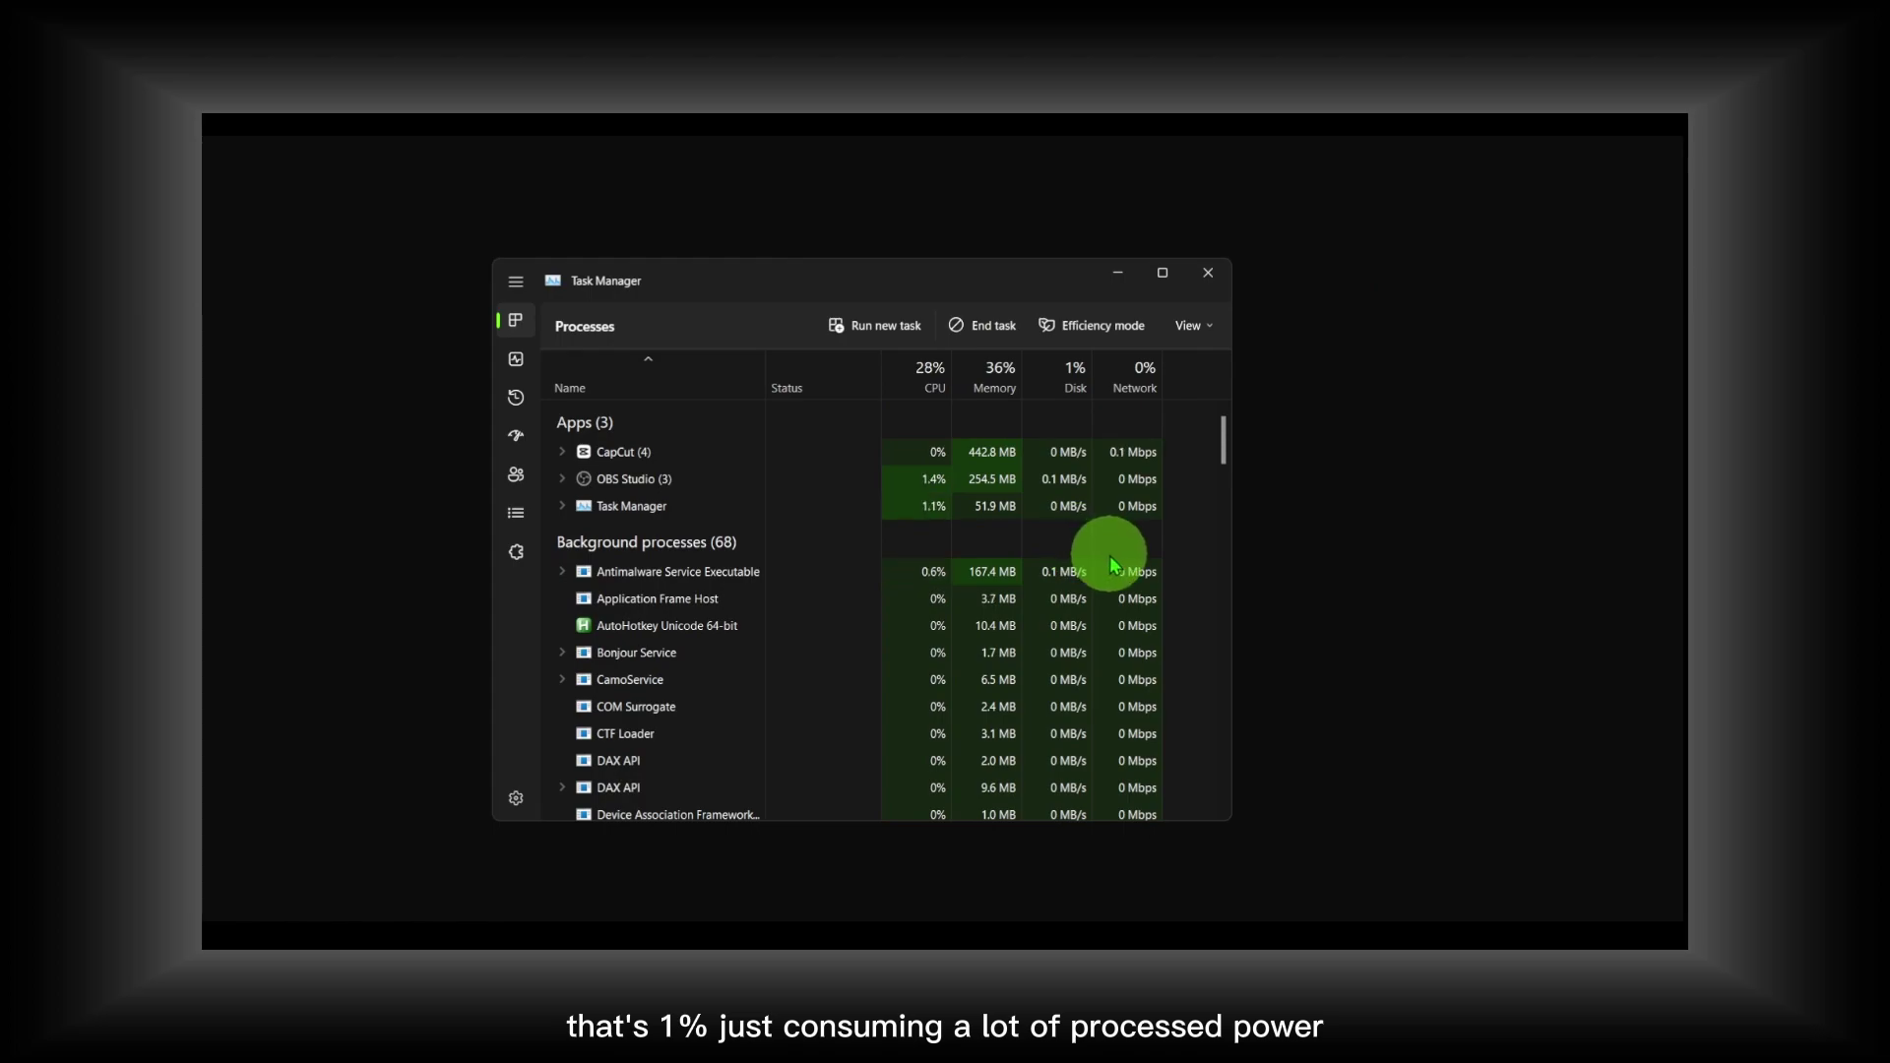
scroll(989, 576, down, 5)
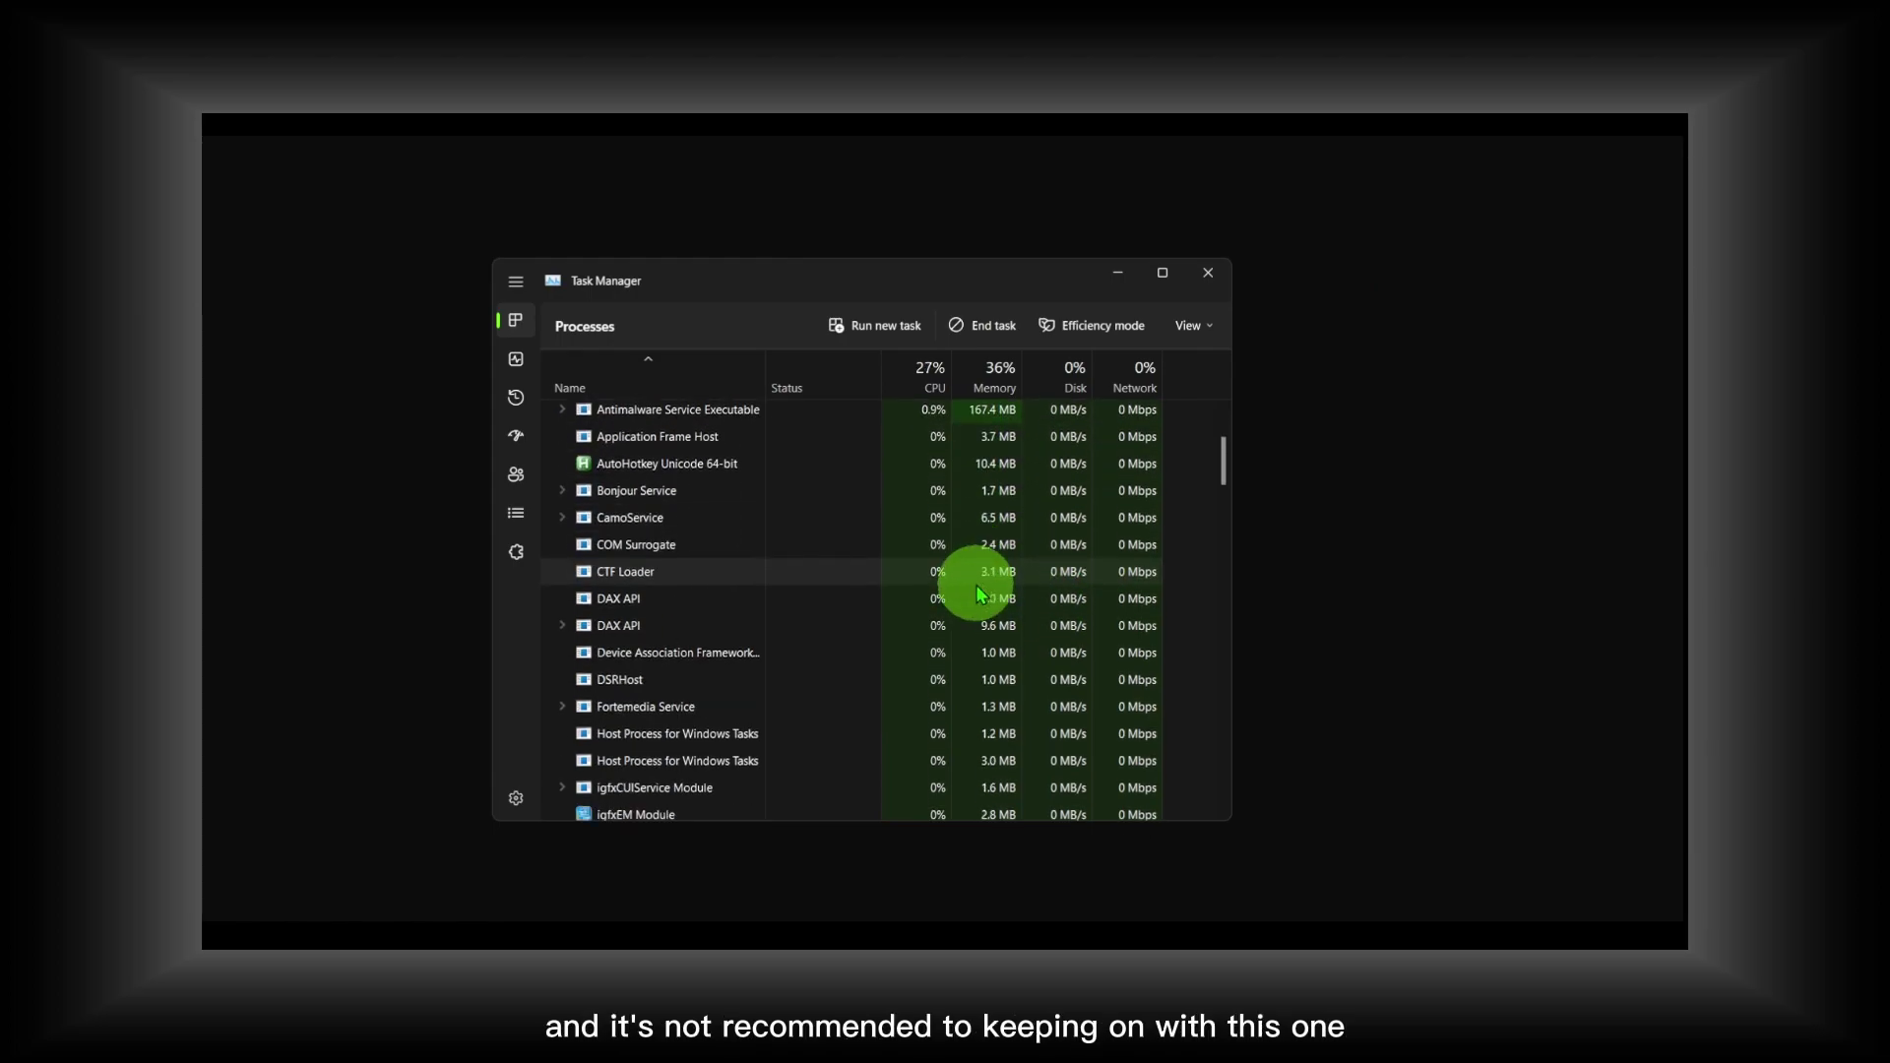
scroll(977, 586, down, 5)
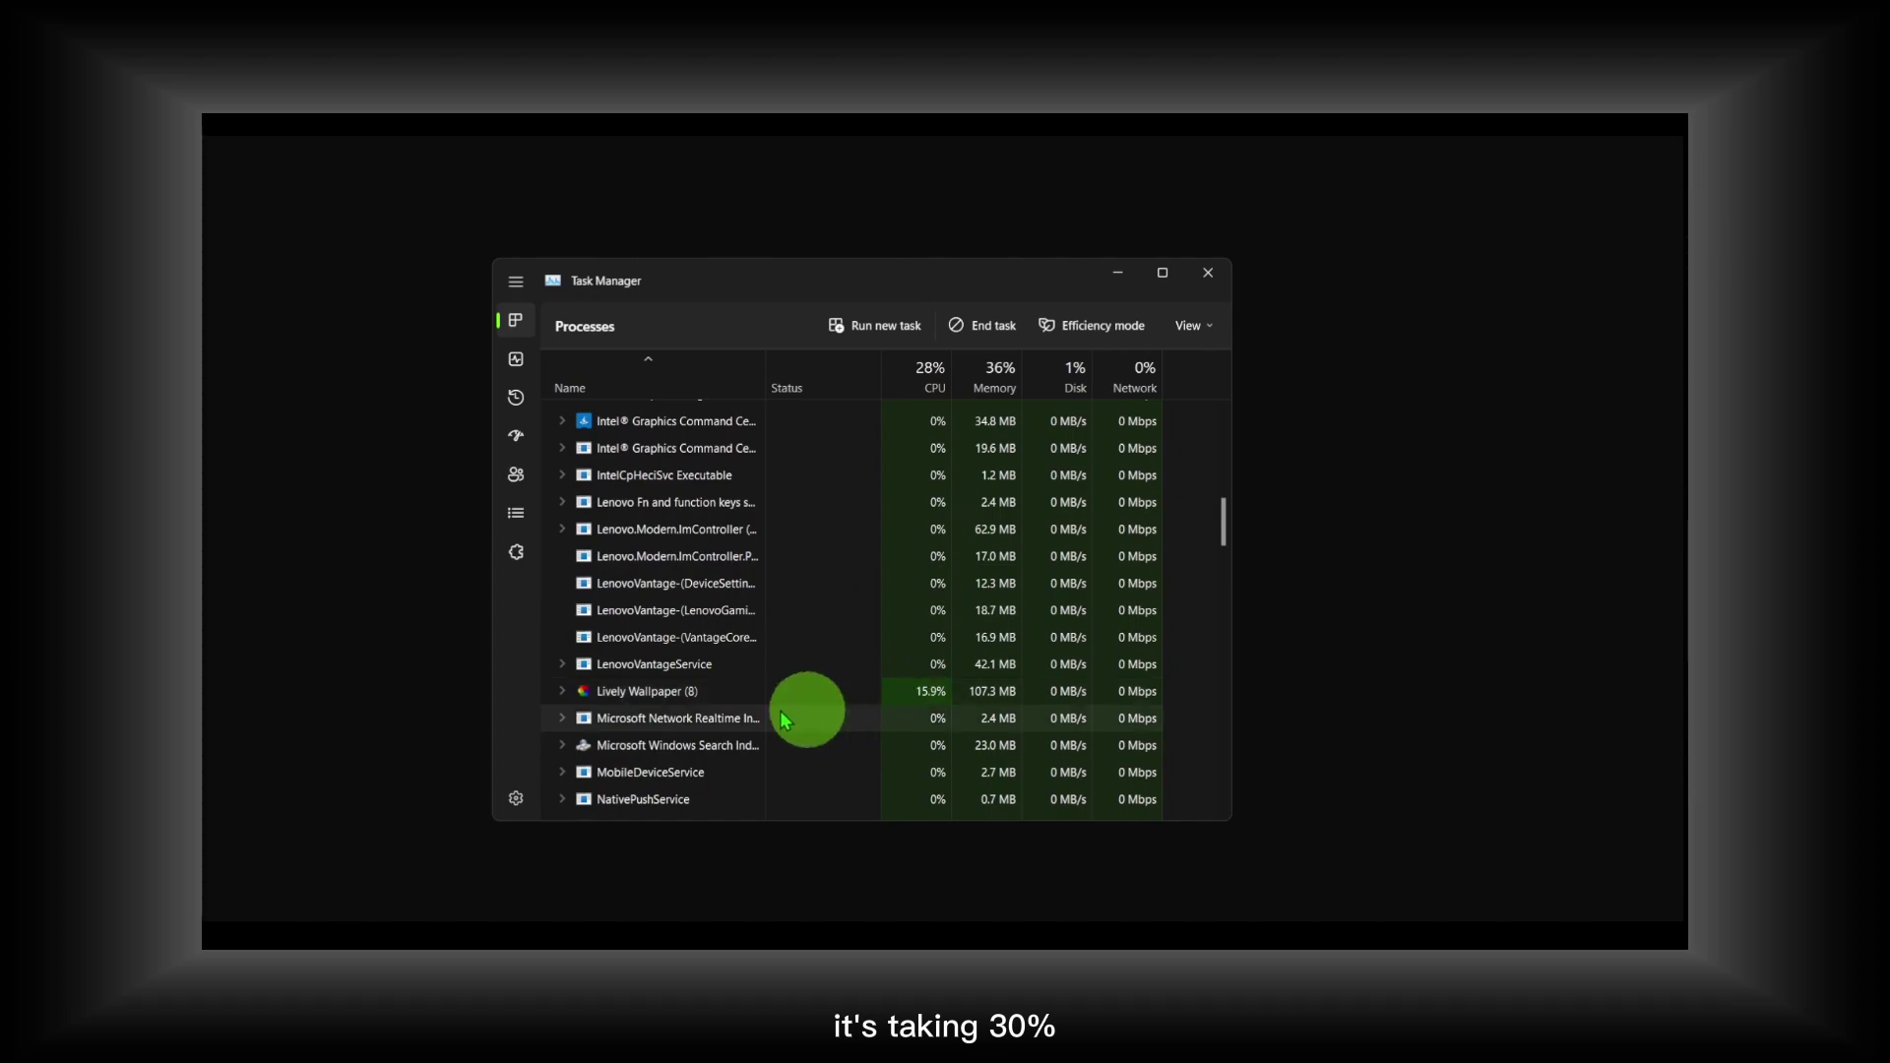
right_click(654, 703)
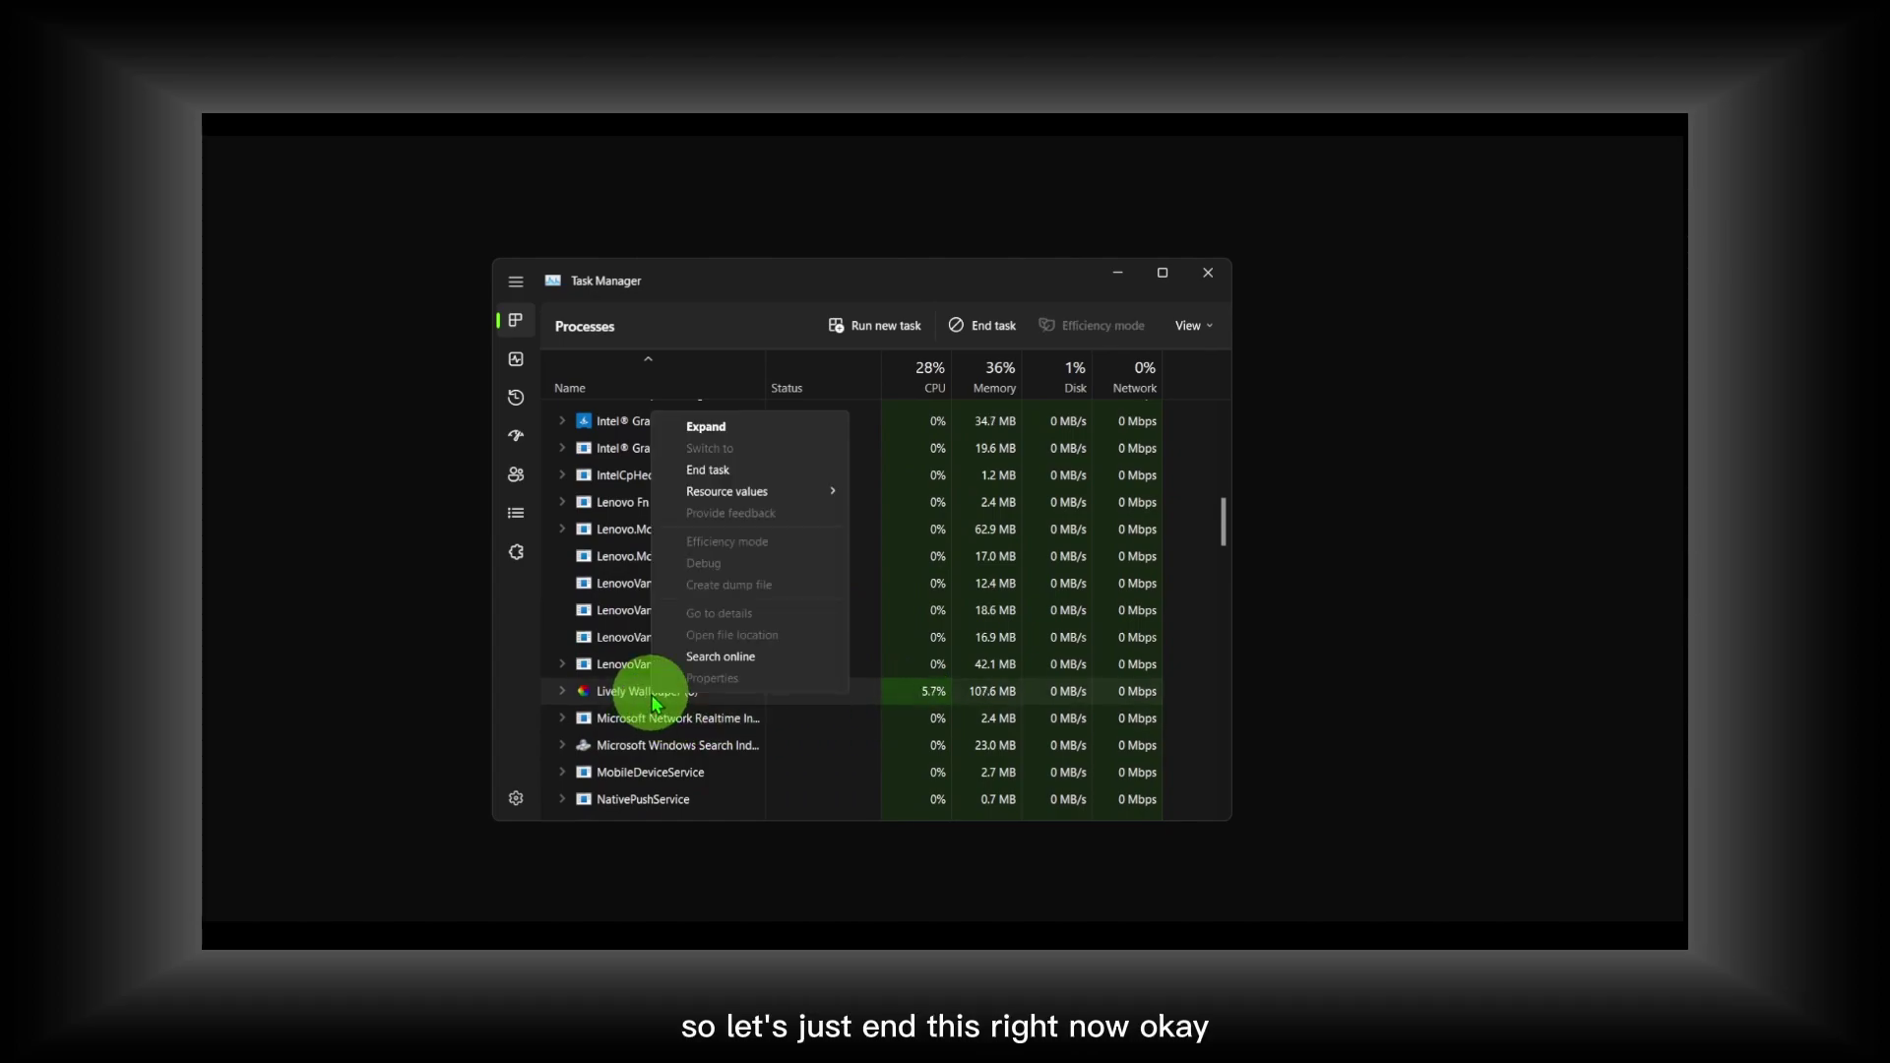
click(707, 469)
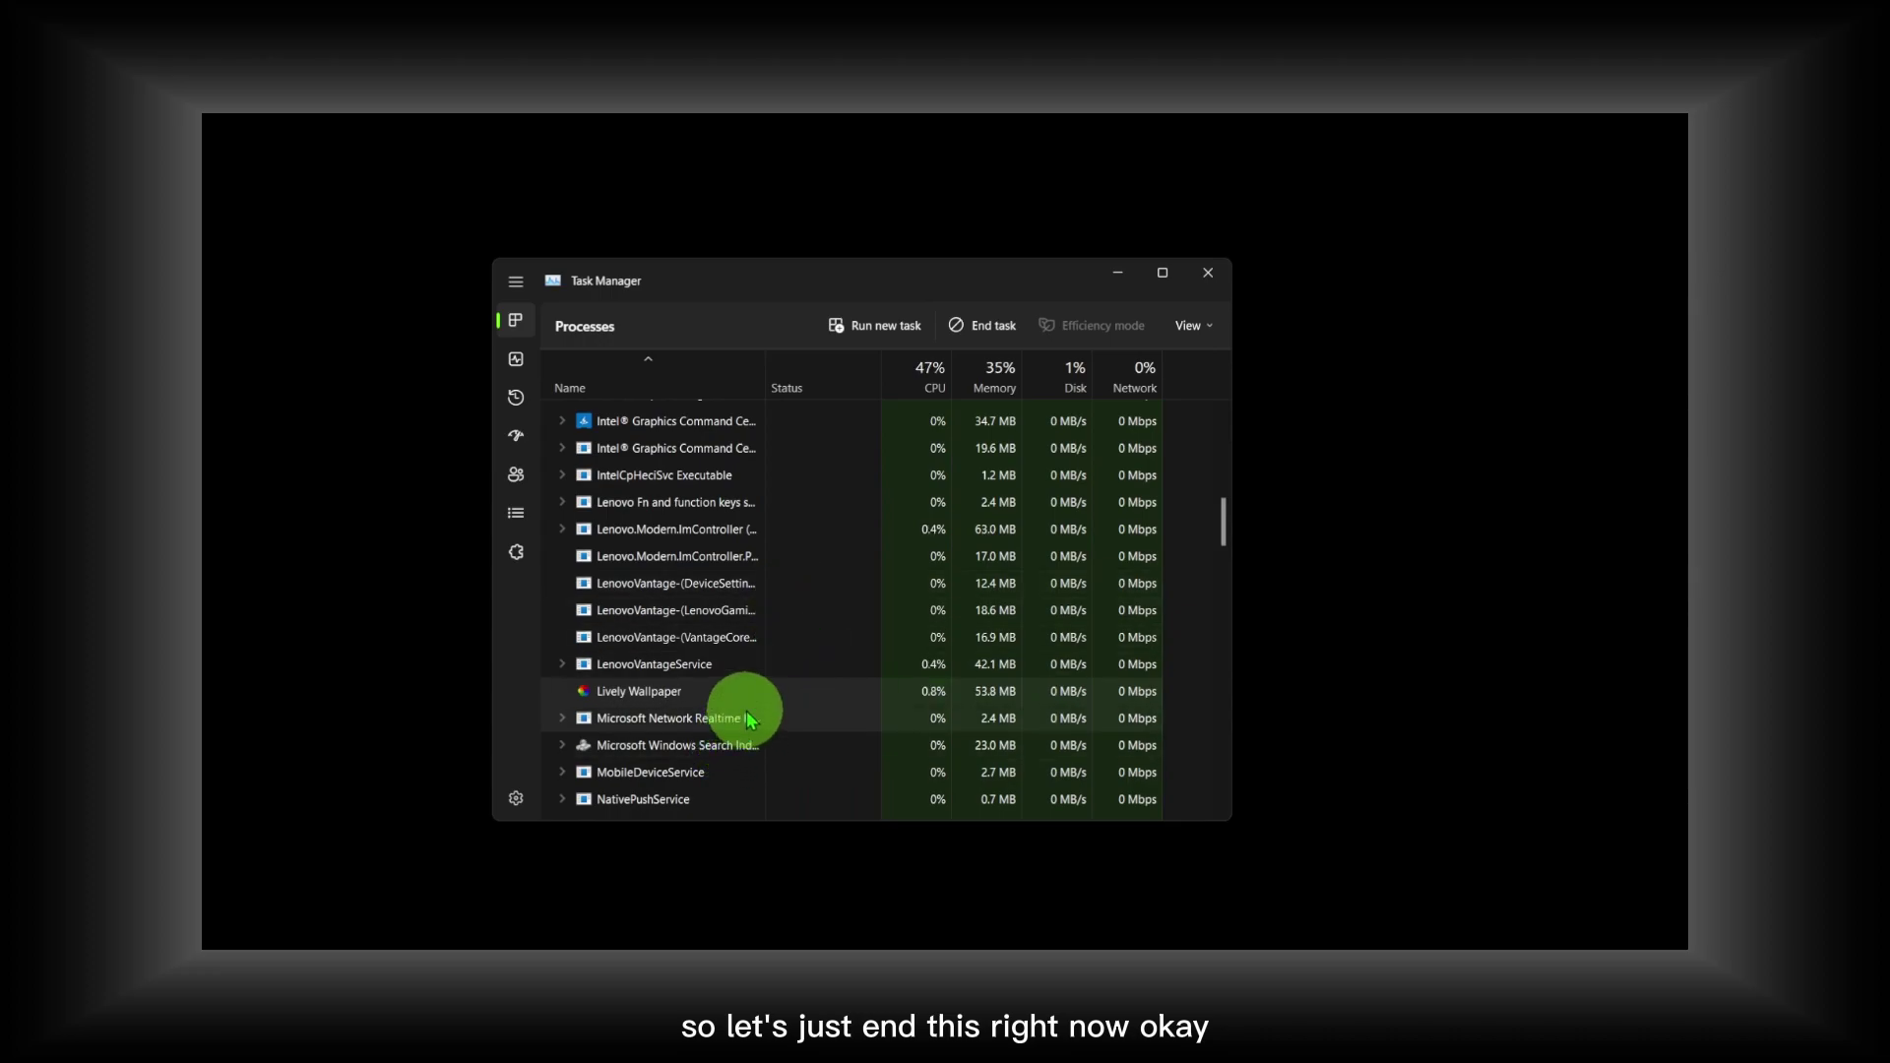
scroll(756, 697, up, 10)
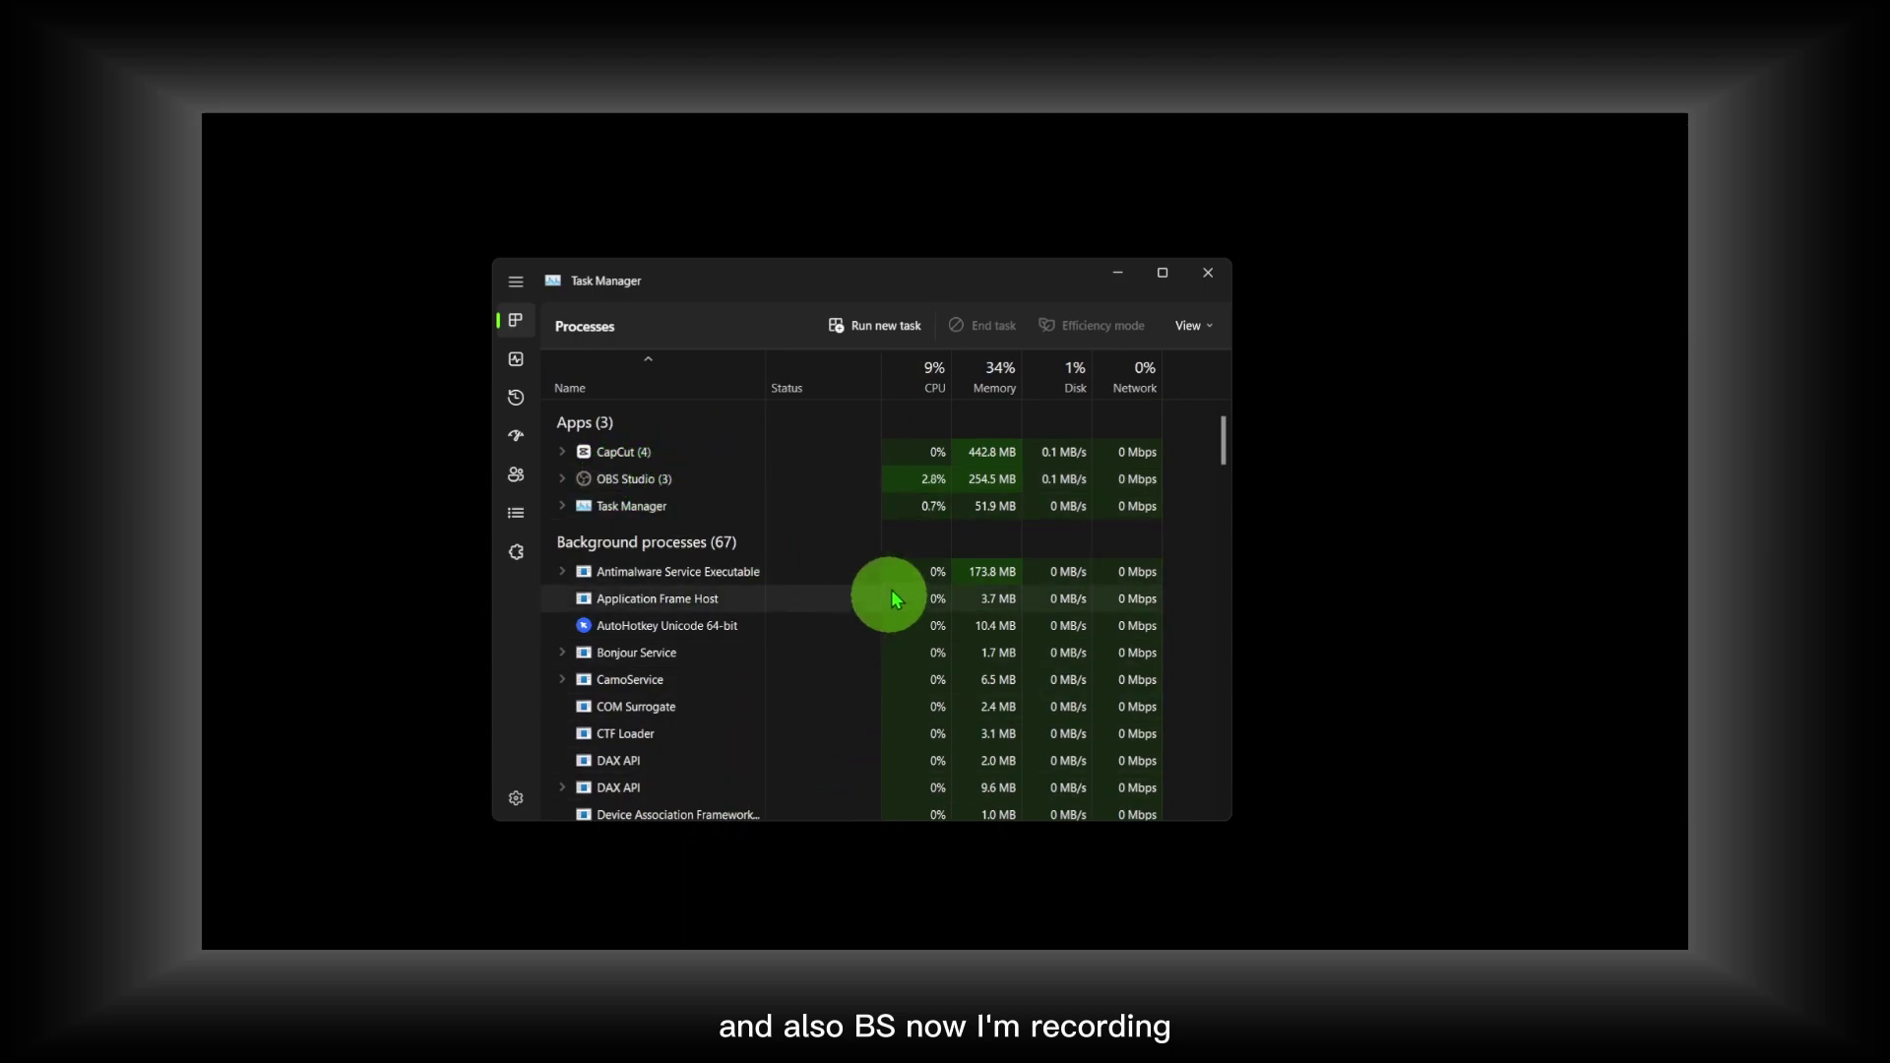
Nudge the Task Manager window right to review CapCut, OBS Studio and Task Manager
drag(834, 278, 877, 270)
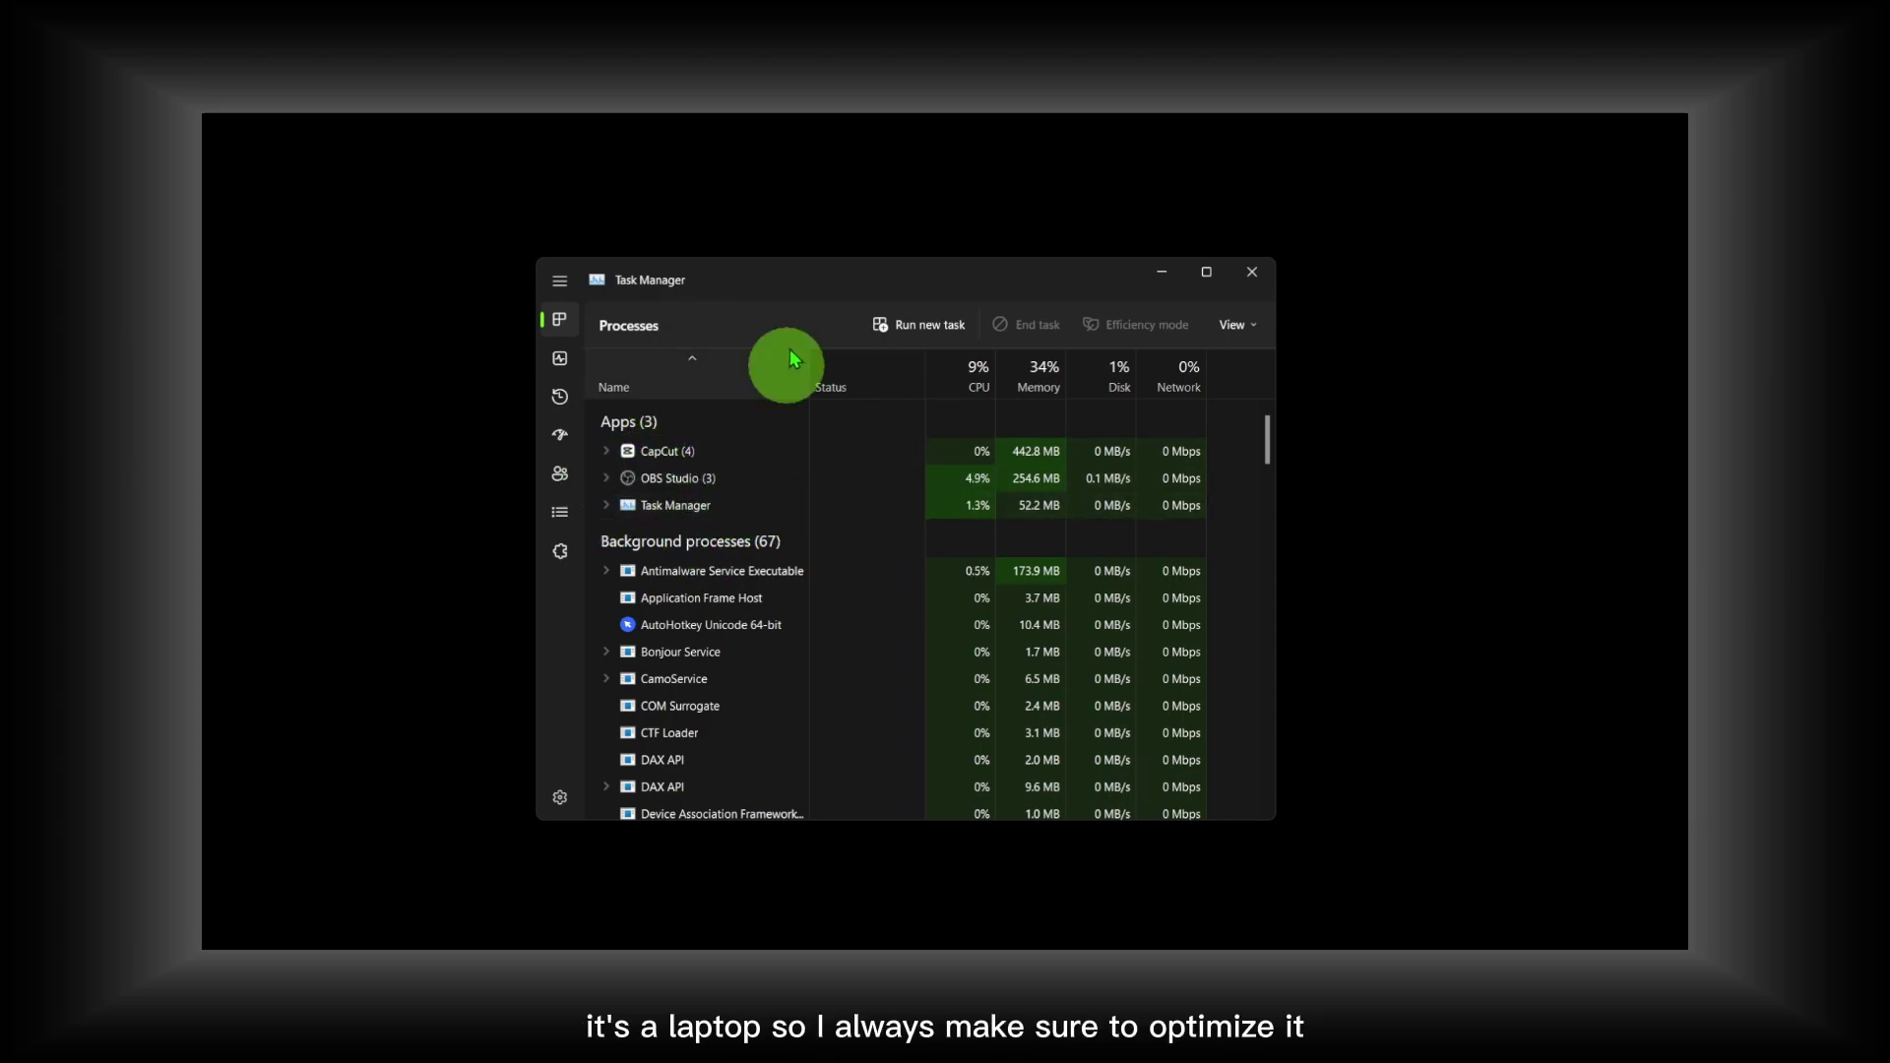
drag(821, 282, 835, 272)
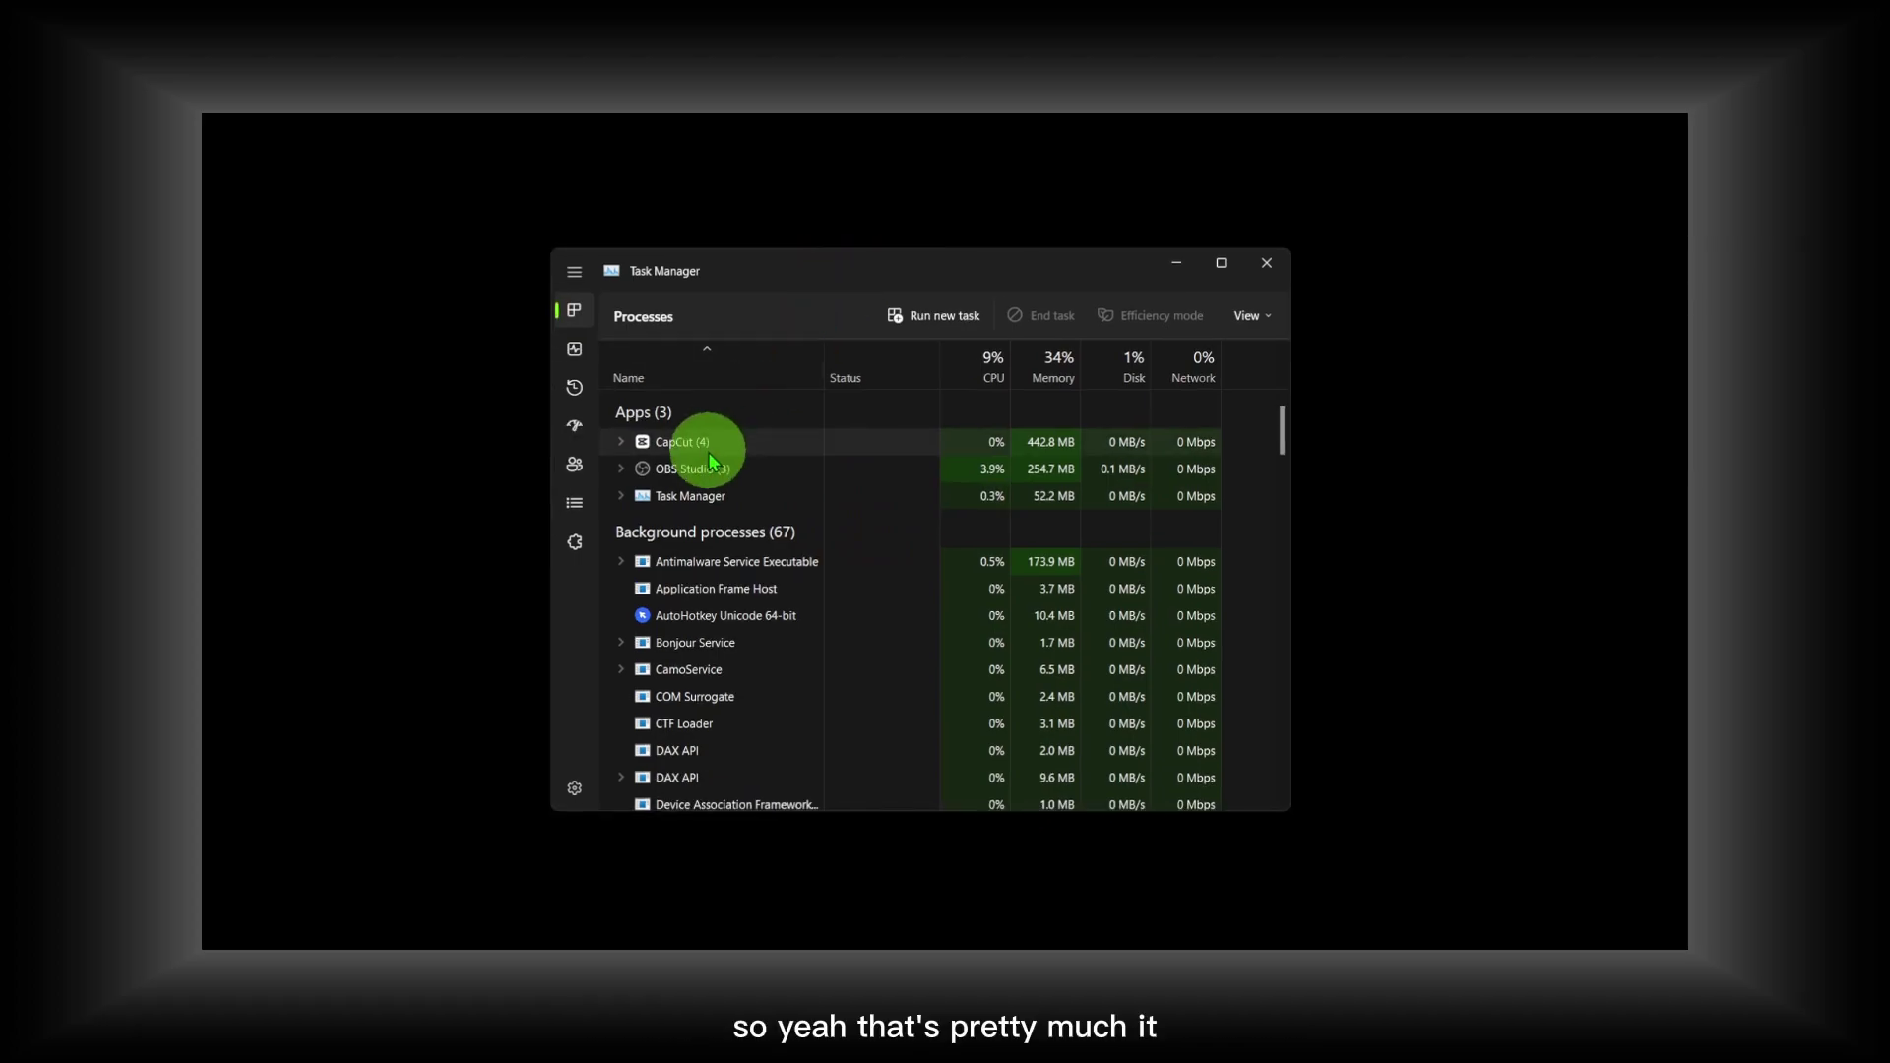